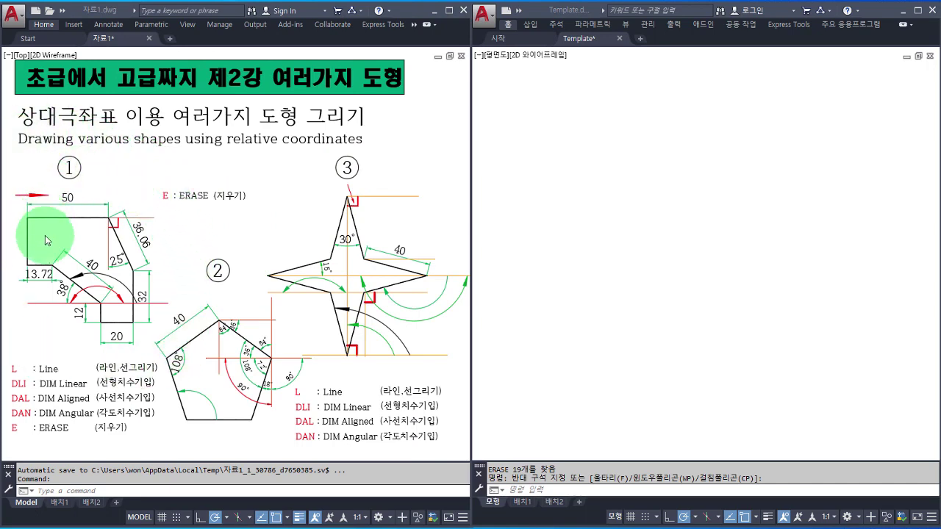
- Check the angle between shape 1's upper horizontal extension line and the 36.06 slanted edge with an angular dimension, and erase that dimension
click(179, 241)
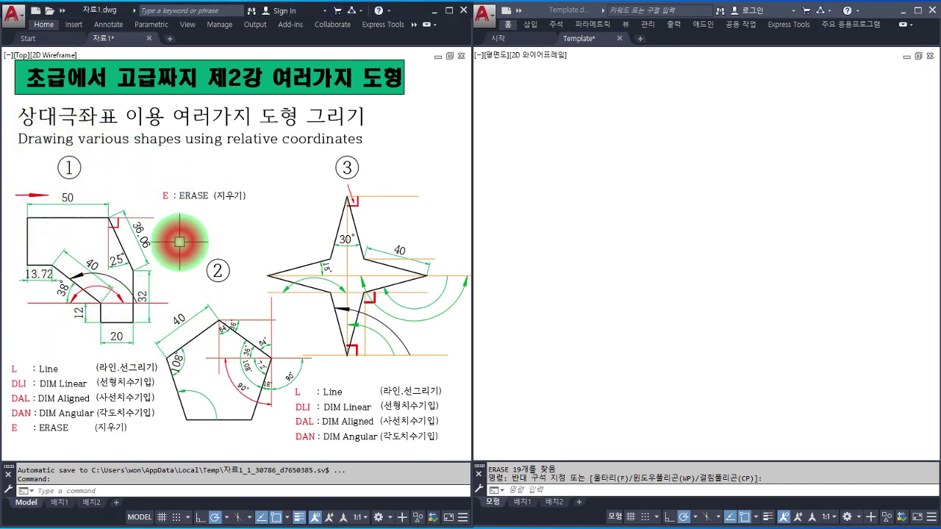
mouse_move(180, 242)
middle_down()
mouse_move(299, 225)
mouse_move(307, 233)
middle_up()
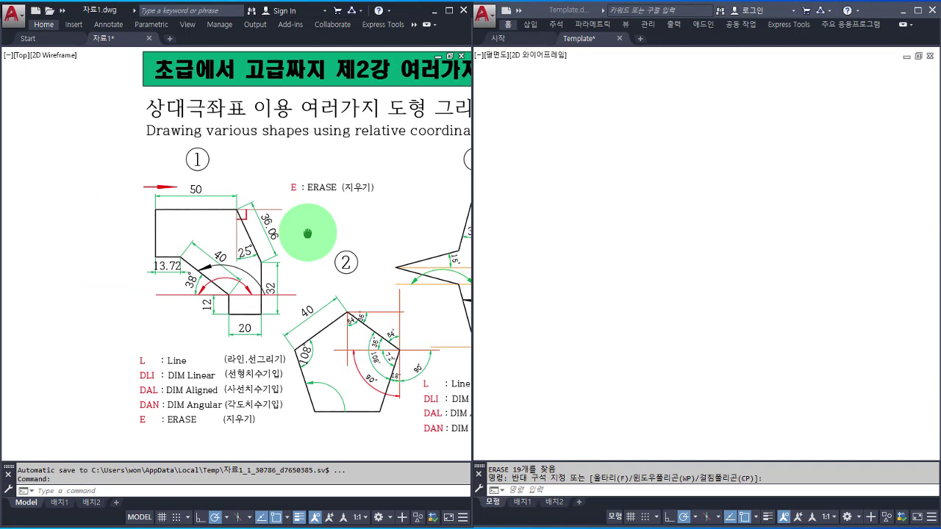
scroll(204, 293, up, 2)
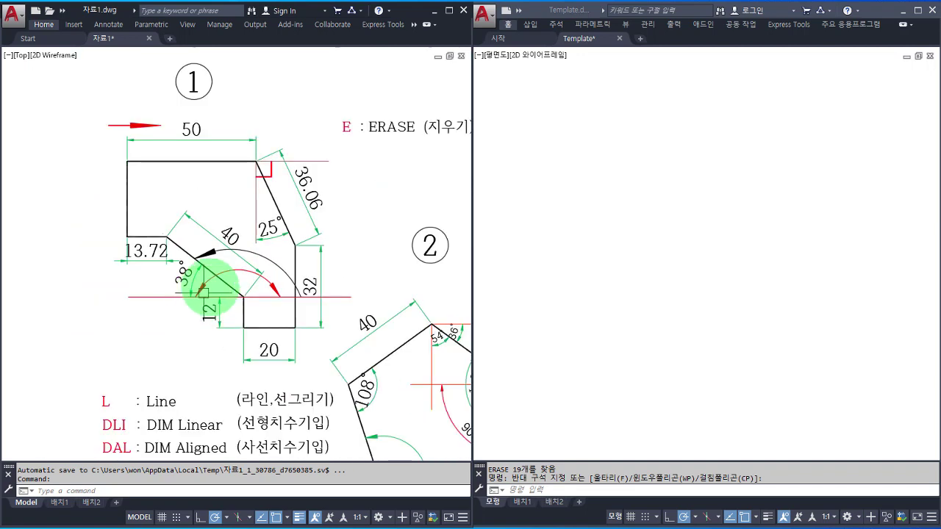
mouse_move(331, 233)
middle_down()
mouse_move(321, 242)
mouse_move(305, 232)
middle_up()
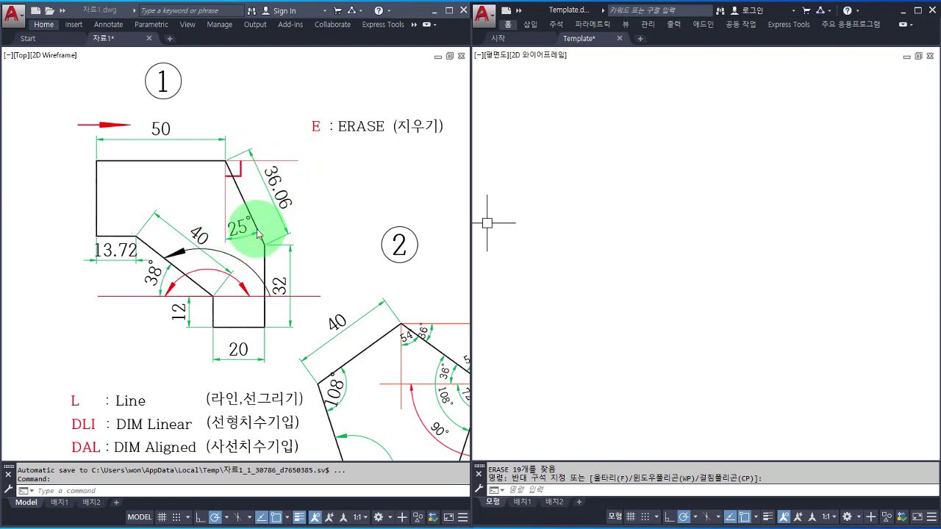
click(331, 187)
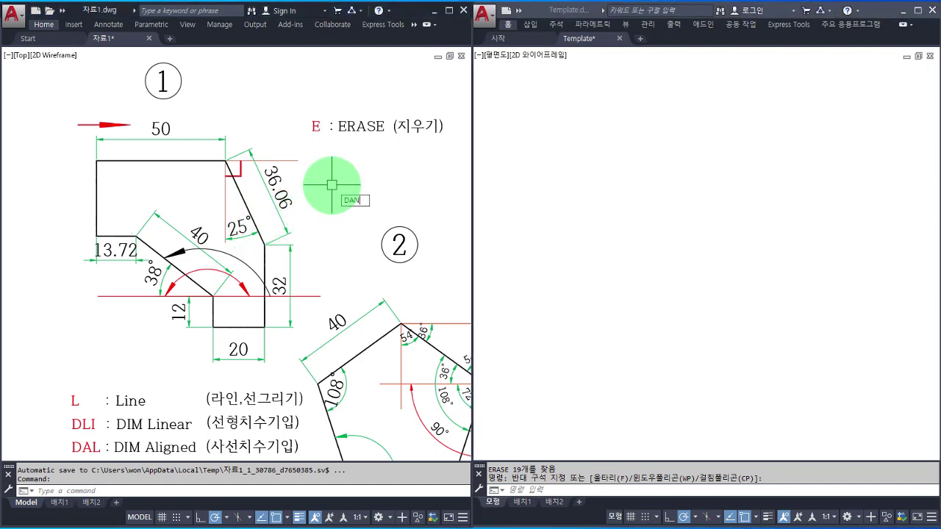
text(DAN)
key(Return)
click(287, 160)
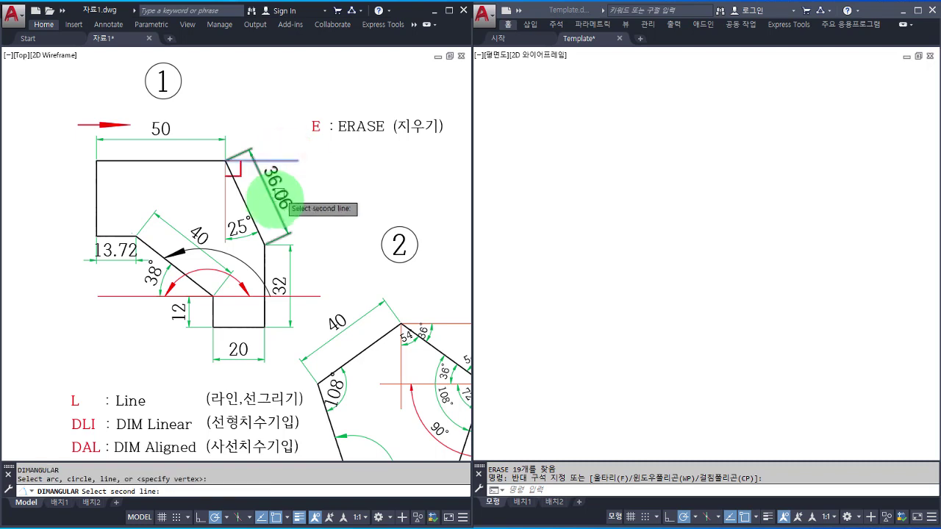
click(248, 197)
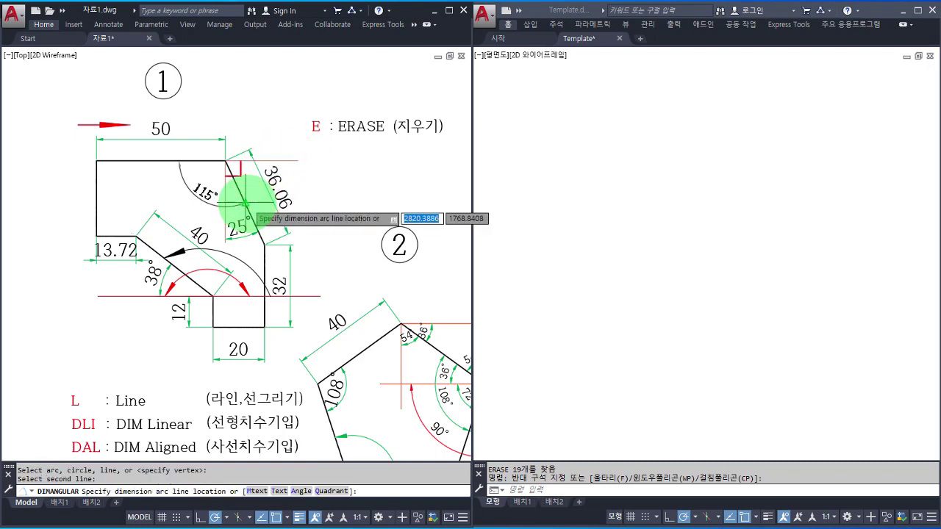
click(332, 202)
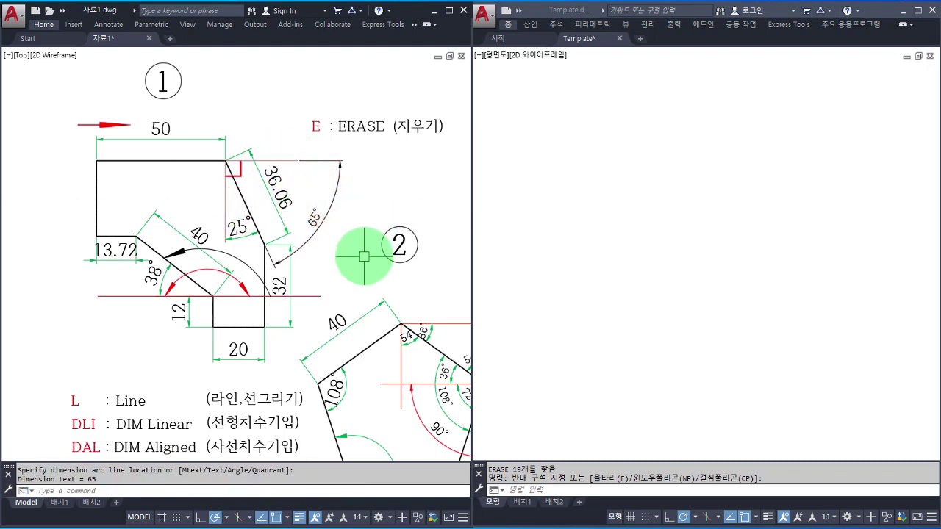
click(327, 205)
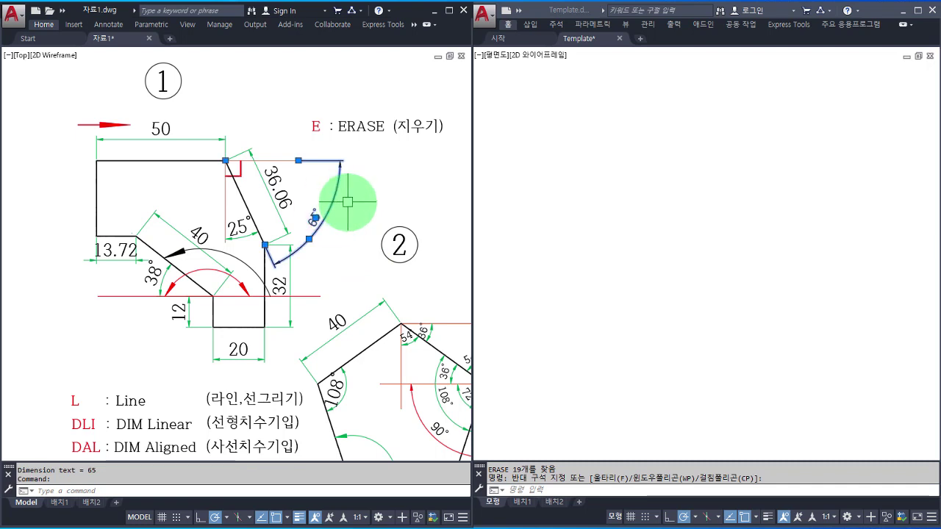
key(Delete)
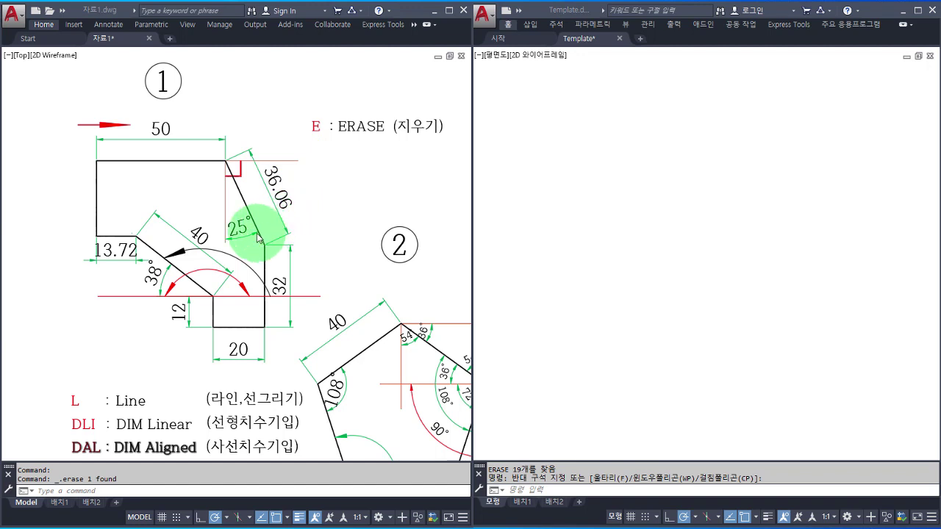
- Switch to the empty Template drawing and draw shape 1's top edge as a horizontal line 50 units long to the right
click(594, 163)
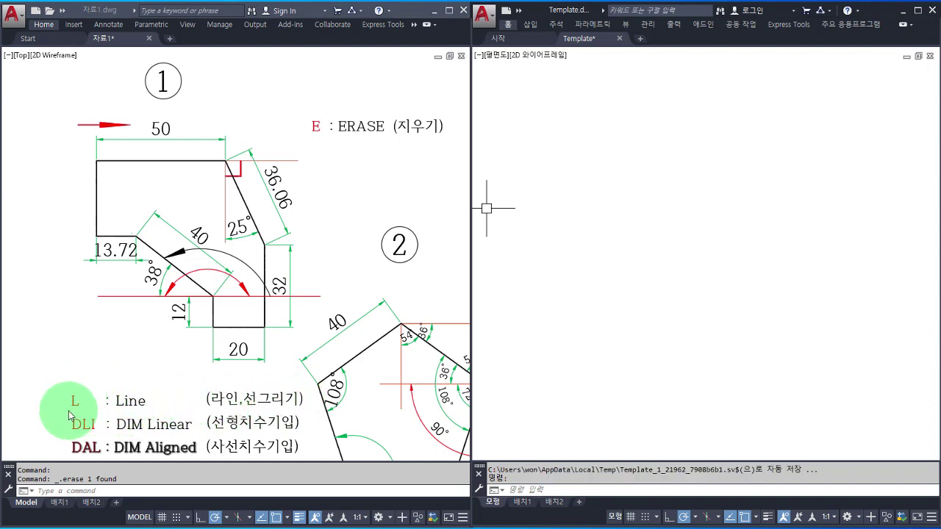
click(610, 200)
click(610, 199)
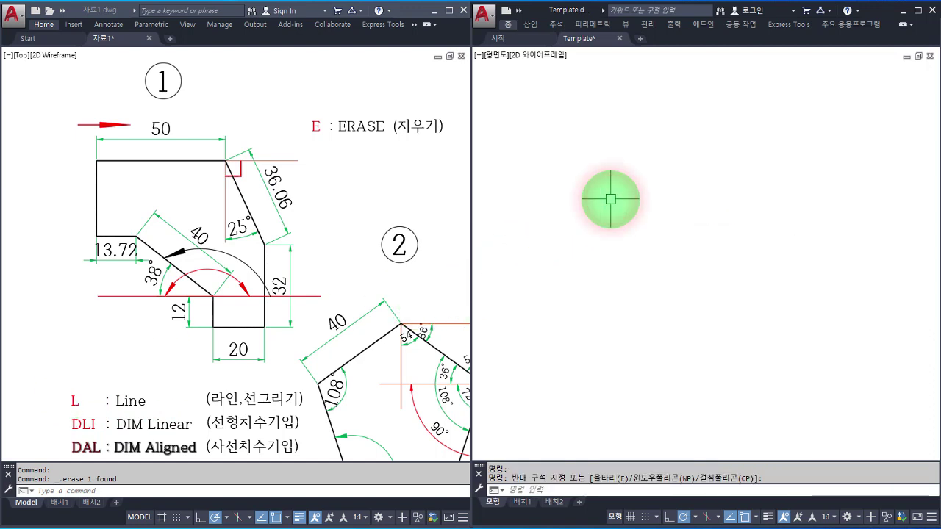
text(l)
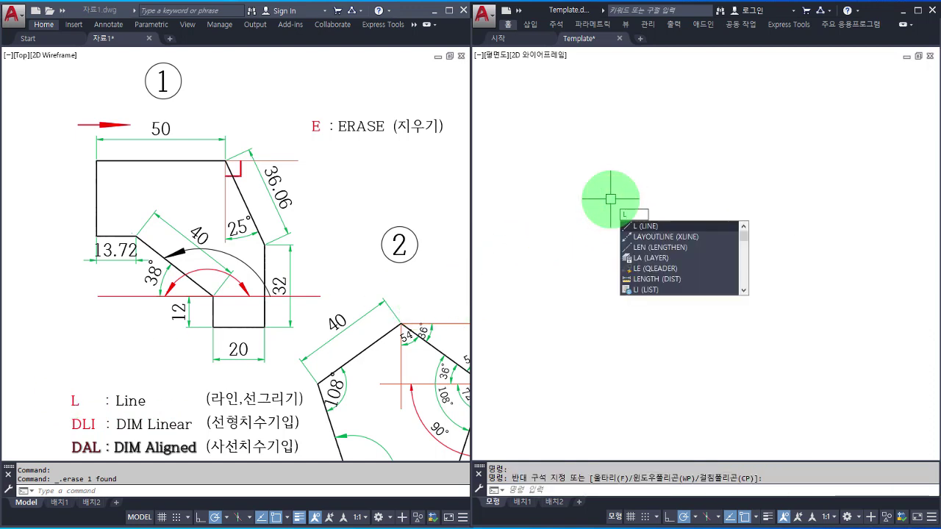
key(Return)
click(612, 185)
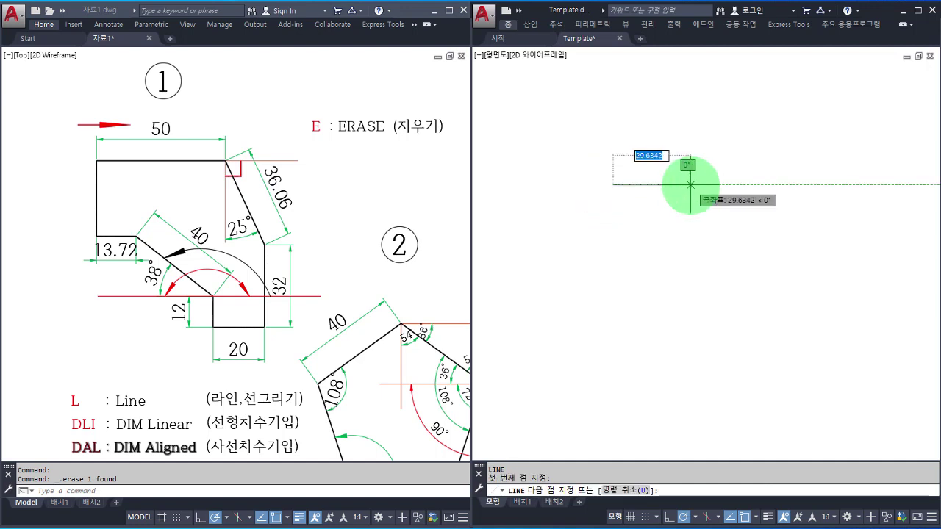
text(50)
key(Return)
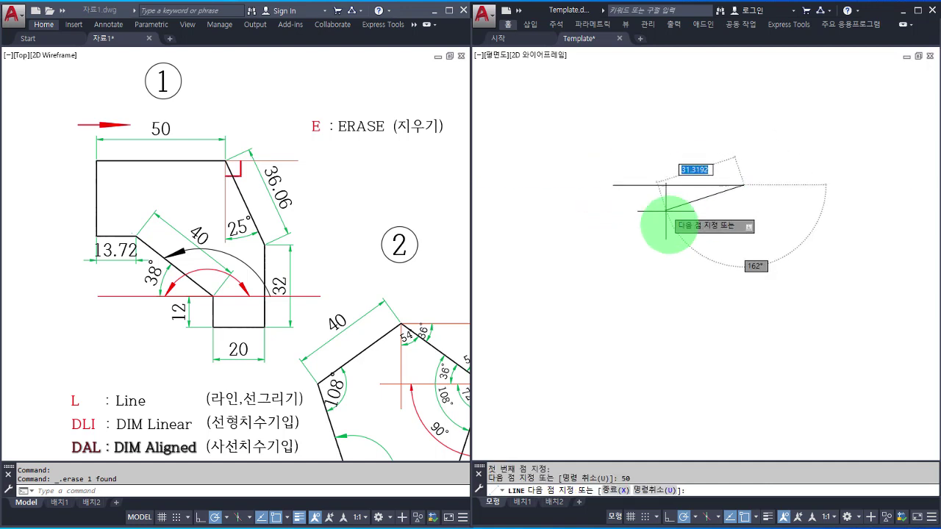
- Continue the line with the slanted edge, 36.06 units long at a relative polar angle of -65°
scroll(745, 264, down, 4)
middle_drag(758, 285, 698, 241)
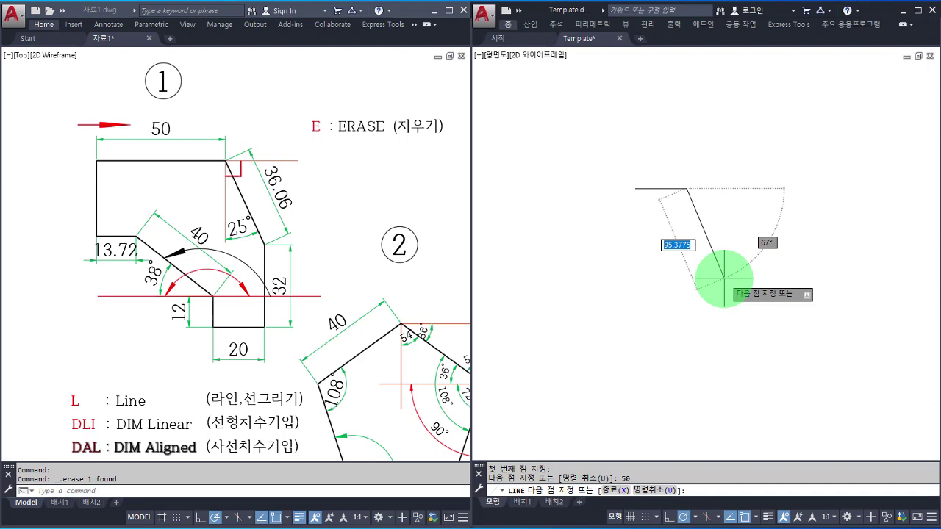
key(F8)
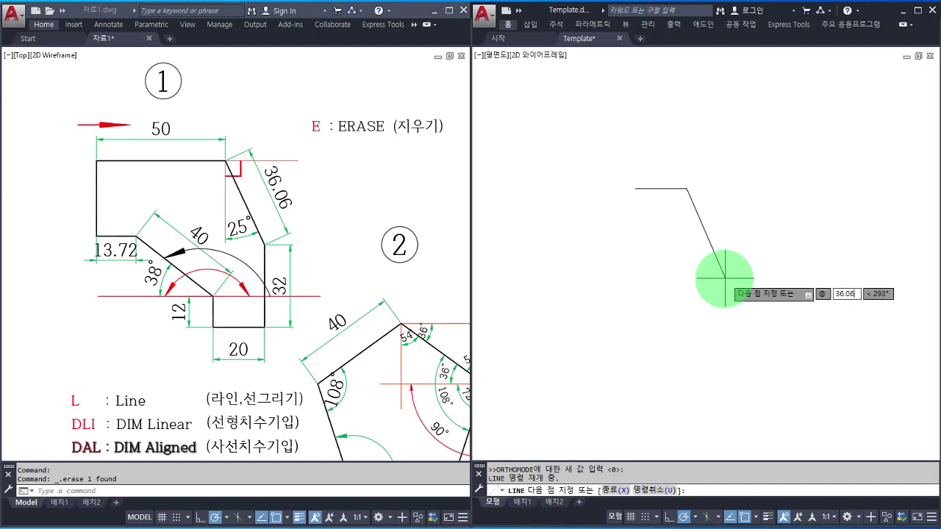
key(Tab)
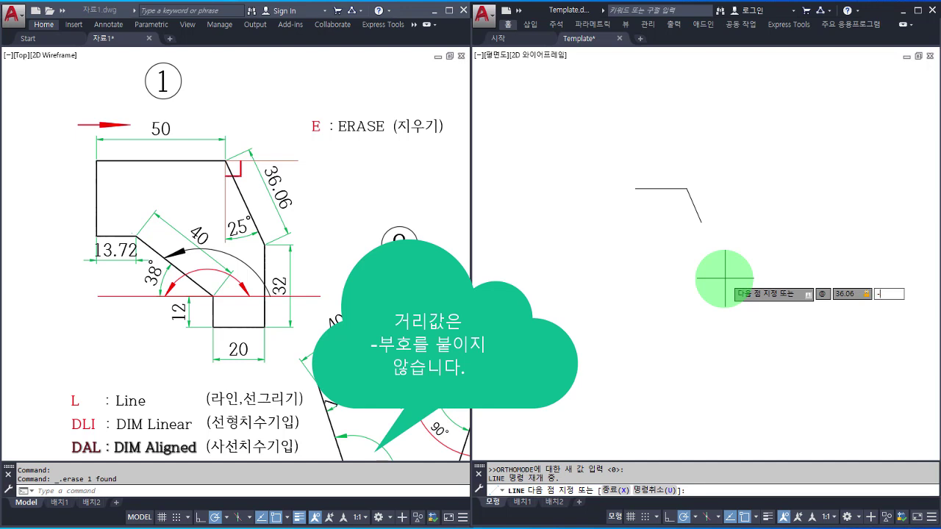
key(Return)
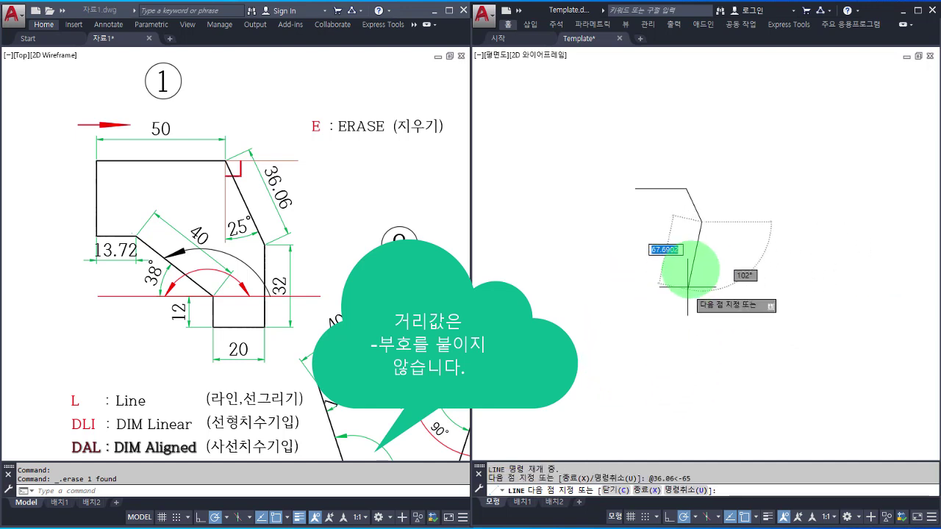
- Add the vertical edge running 32 units straight down from the end of the slanted edge
scroll(703, 244, up, 2)
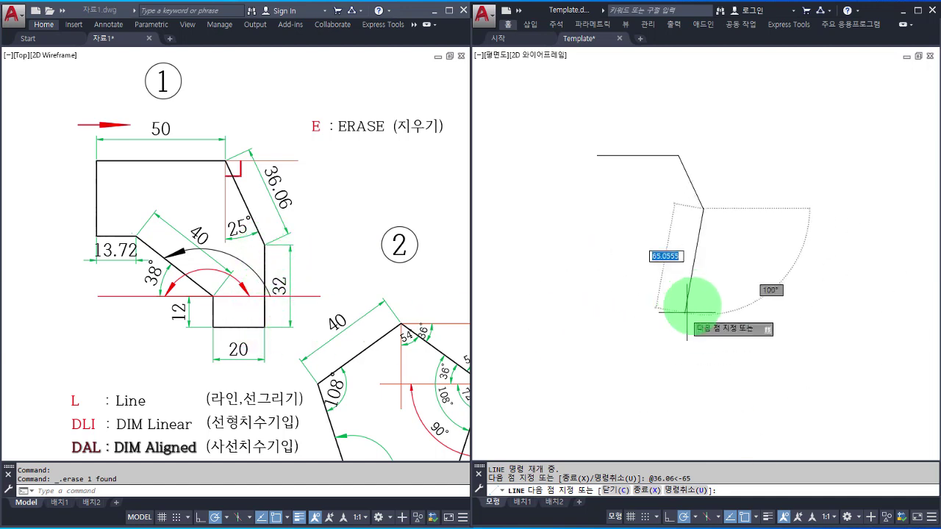
text(3)
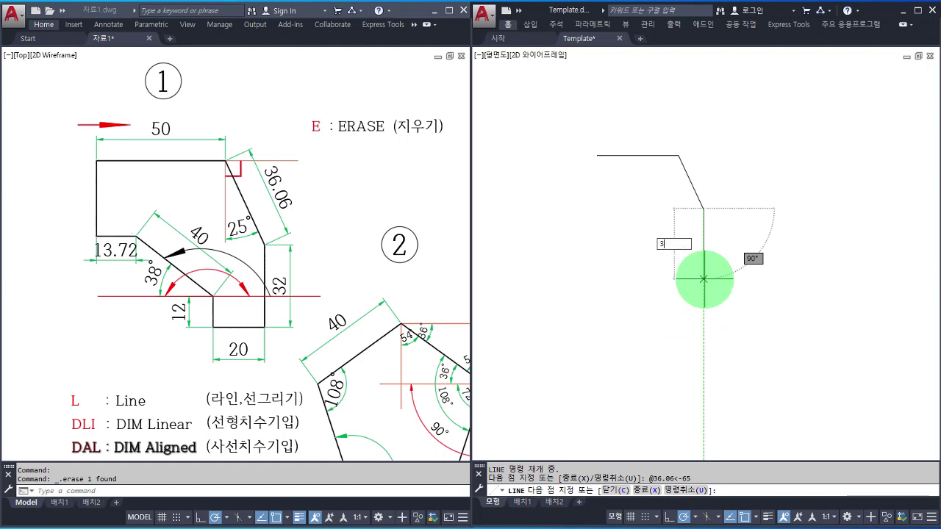
text(2)
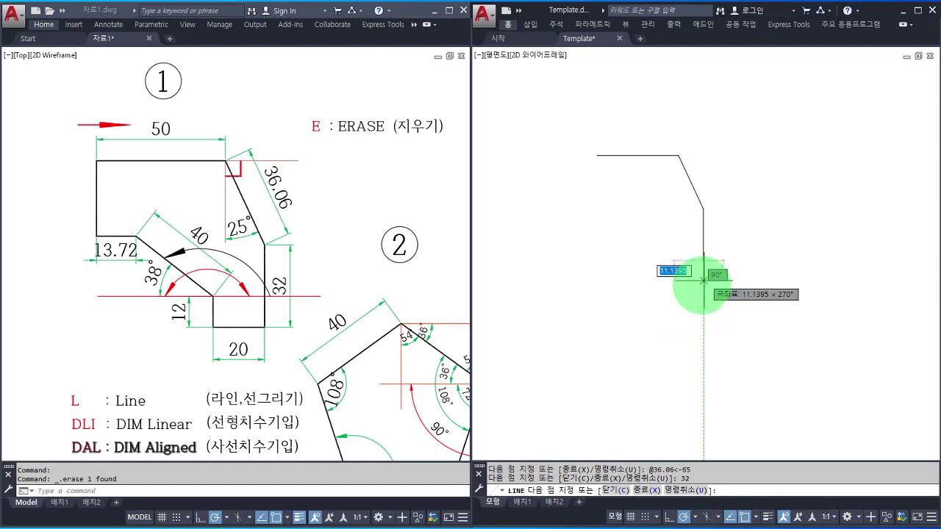
key(Return)
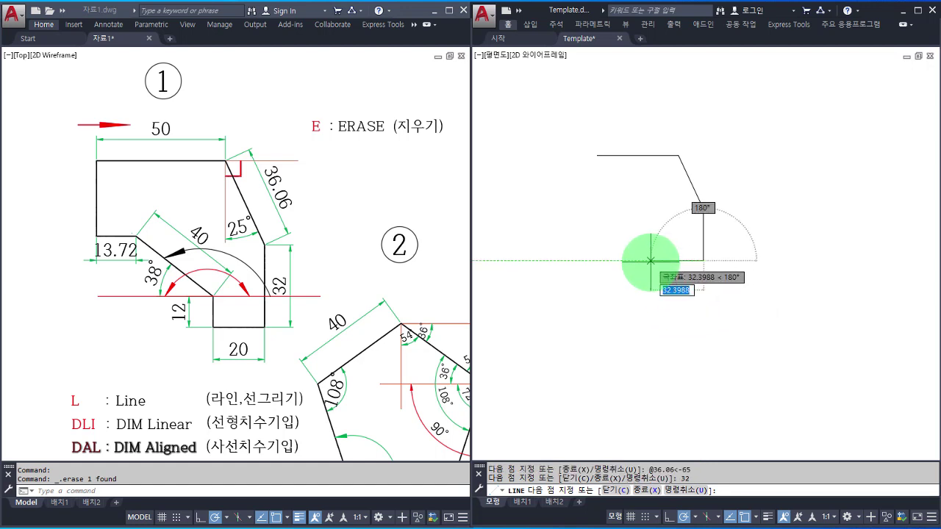
- Continue the outline with a bottom edge 20 units to the left and a short edge 12 units straight up
text(20)
key(Return)
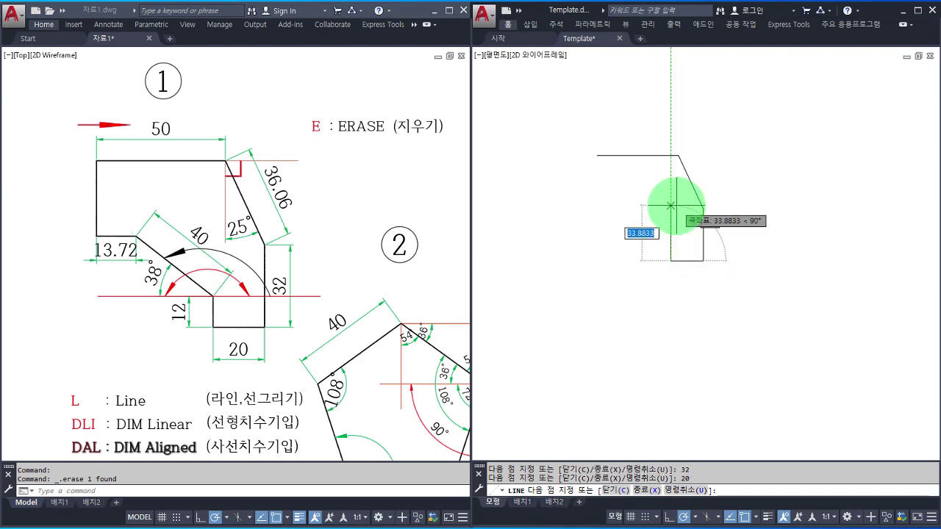
text(12)
key(Return)
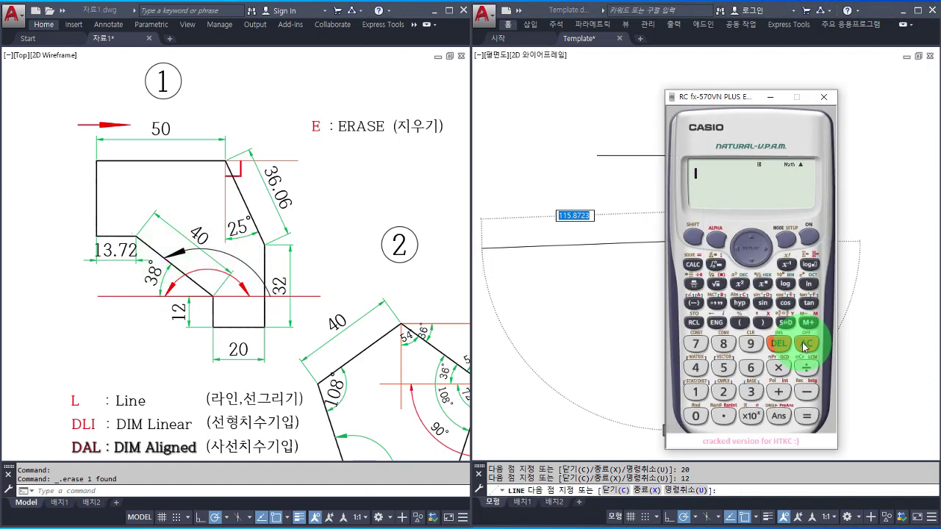
- Calculate the lower diagonal's polar angle by subtracting from 180, and draw the diagonal 40 units long at 142°
text(180-)
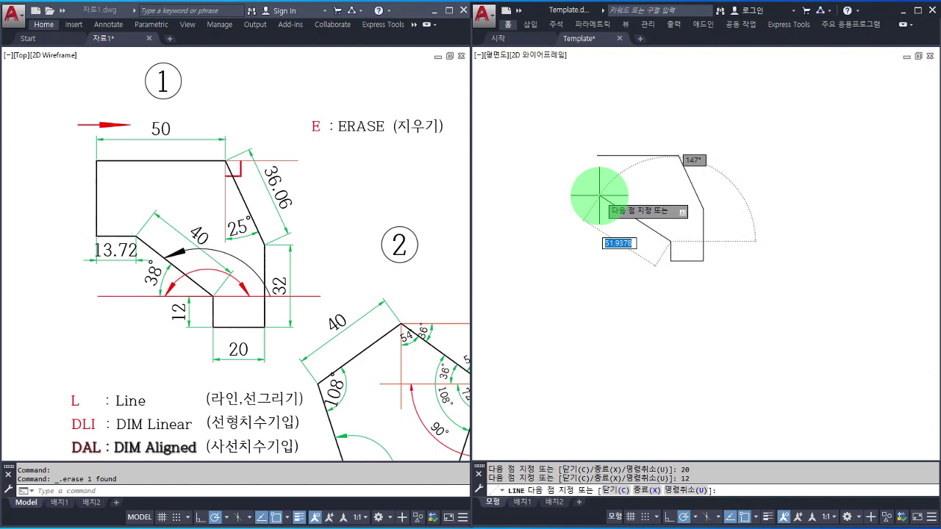
text(@)
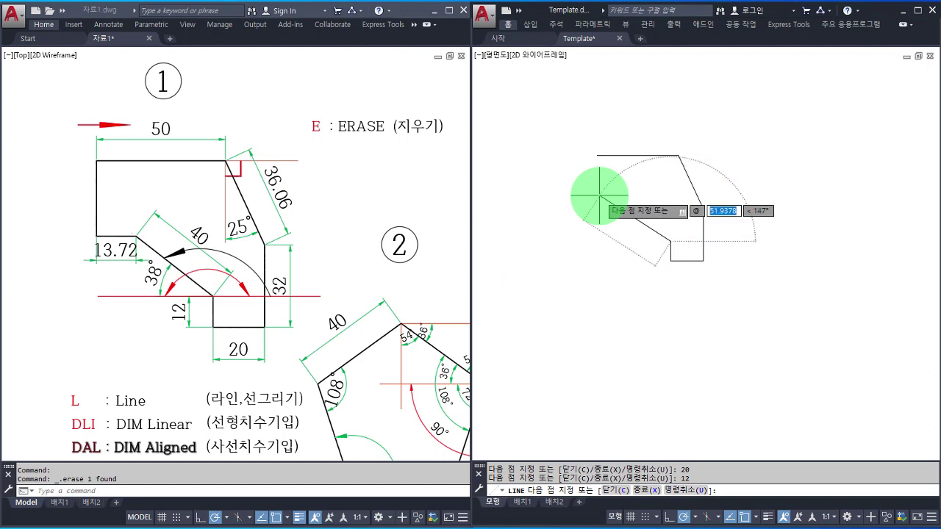
text(40)
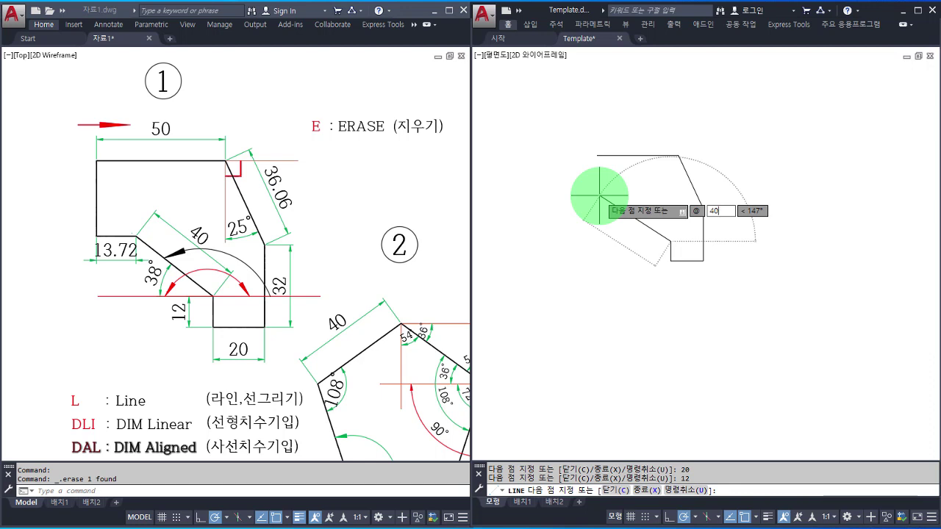
key(Tab)
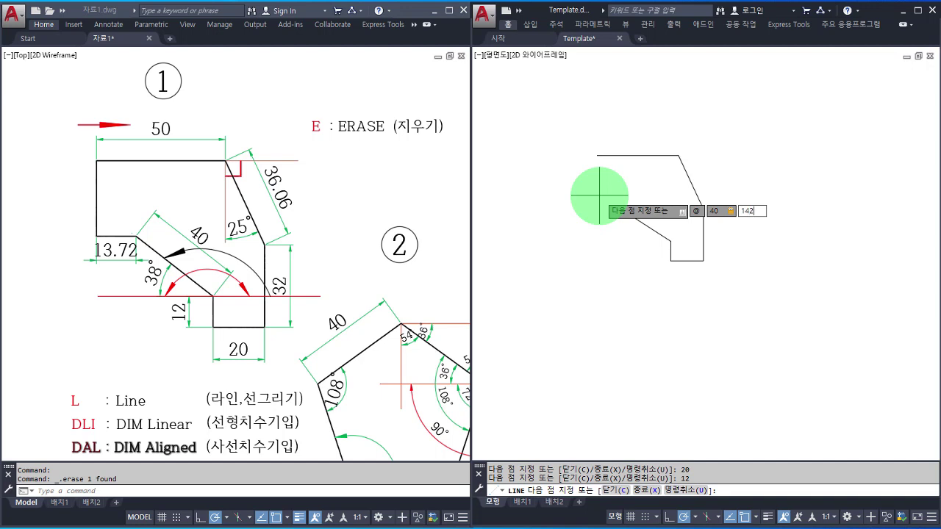
key(Return)
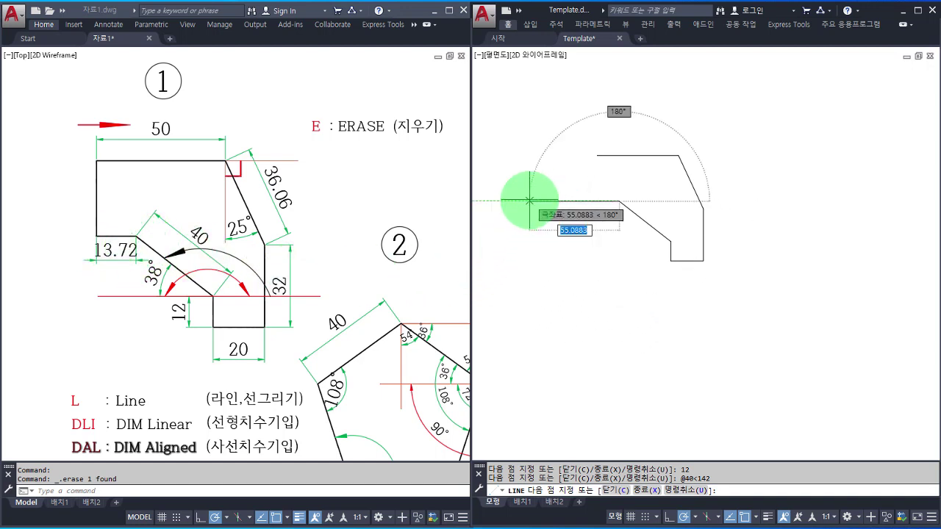
- Draw the 13.72-unit edge to the left, close the outline at its starting point, and end the line
text(13.)
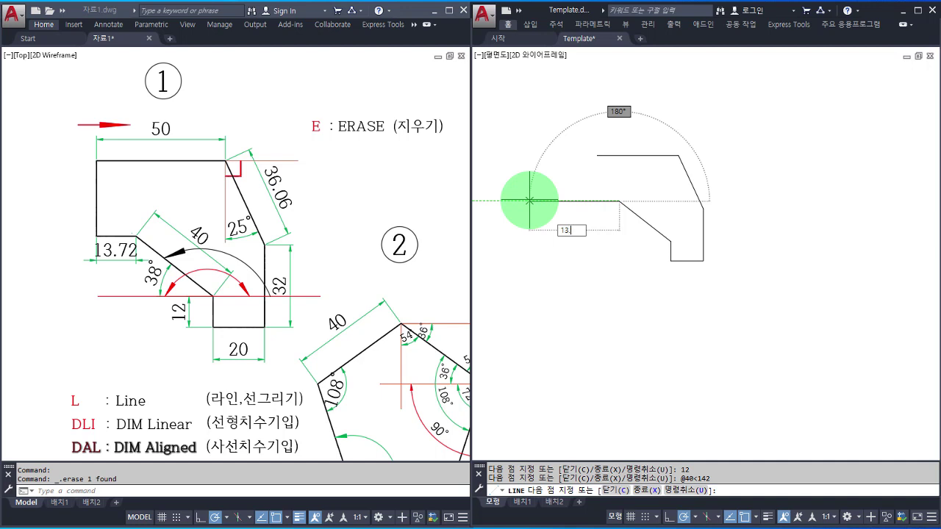
text(72)
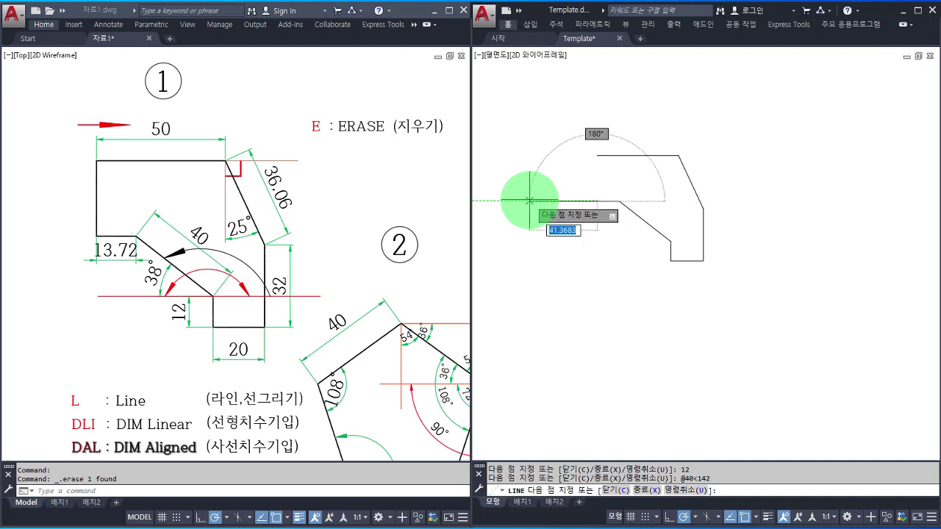
key(Return)
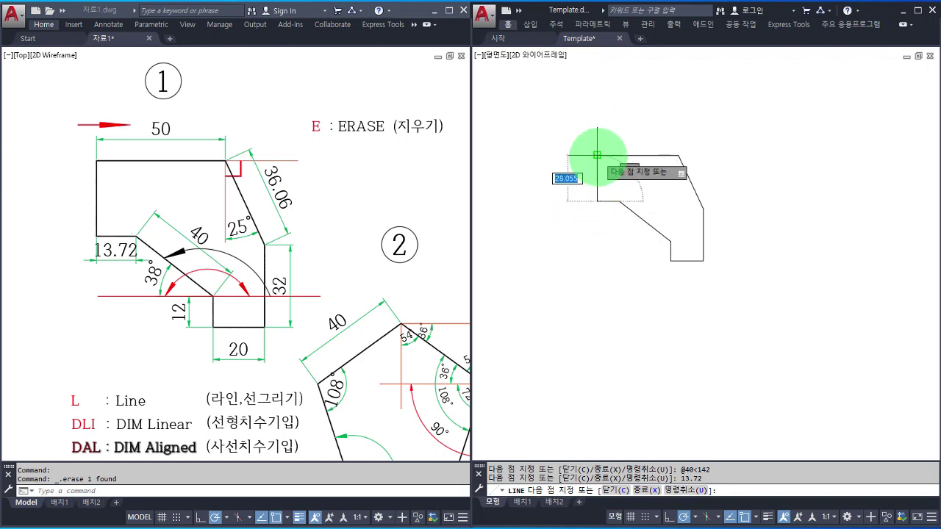
click(597, 156)
key(Return)
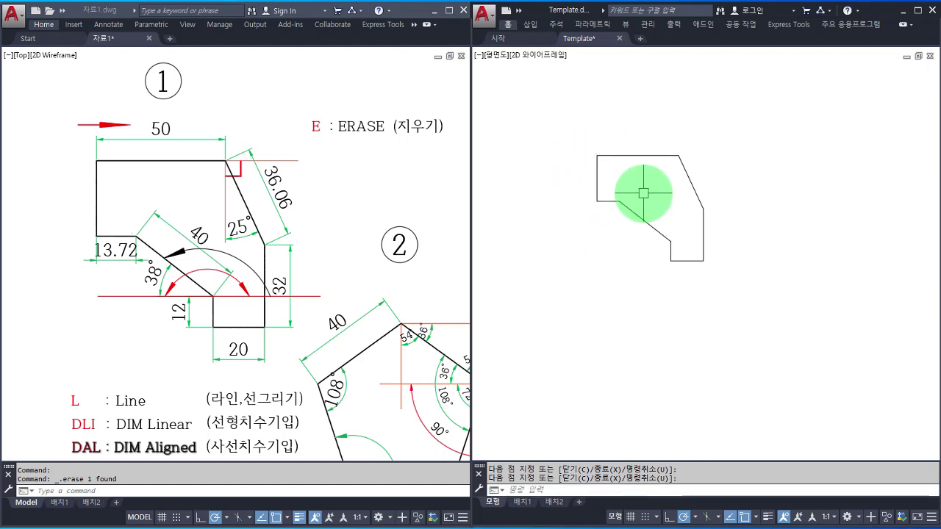
scroll(643, 193, up, 2)
middle_drag(660, 175, 682, 201)
middle_drag(682, 201, 682, 204)
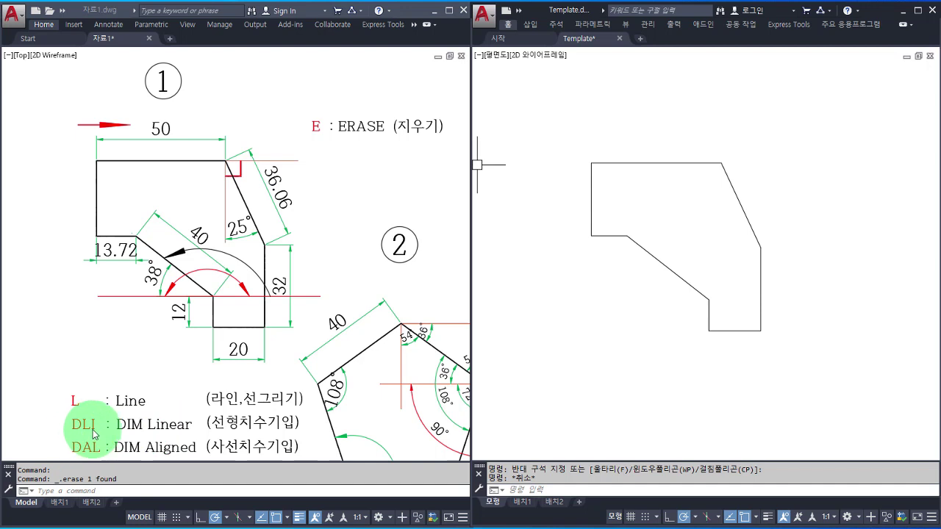
- Add a linear dimension to the top edge of the outline, placing the dimension line above it
click(603, 315)
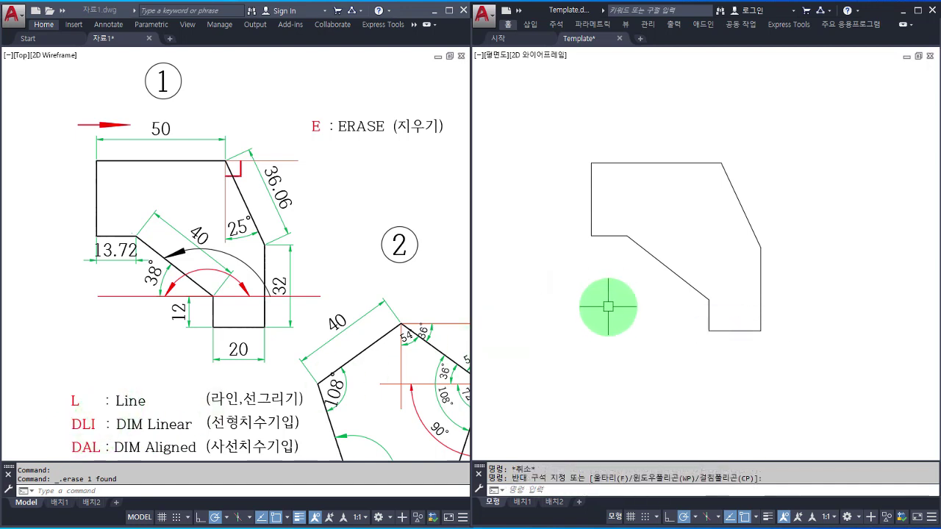
text(DLI)
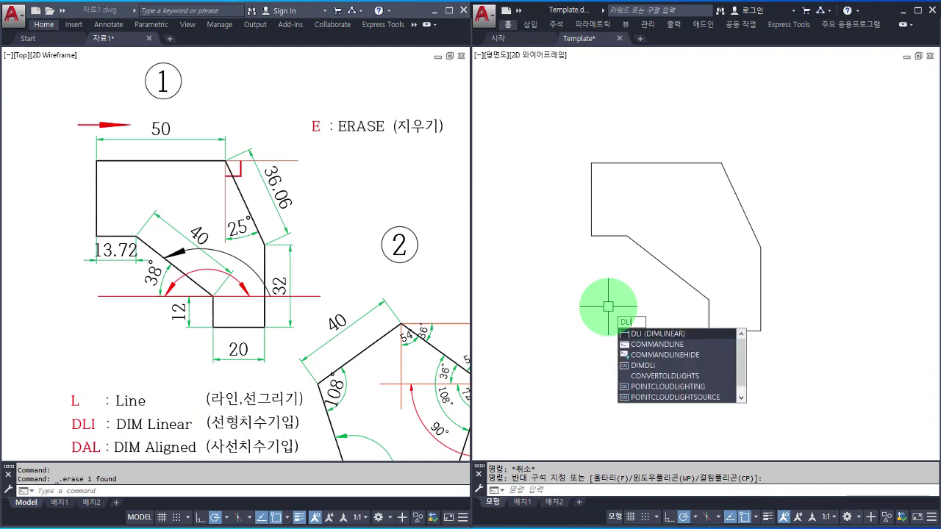
key(Return)
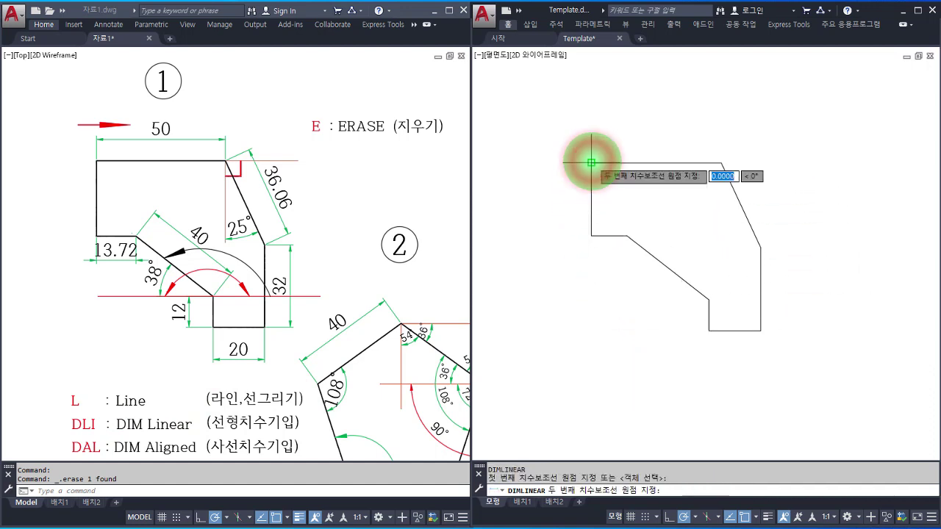
click(591, 161)
click(721, 162)
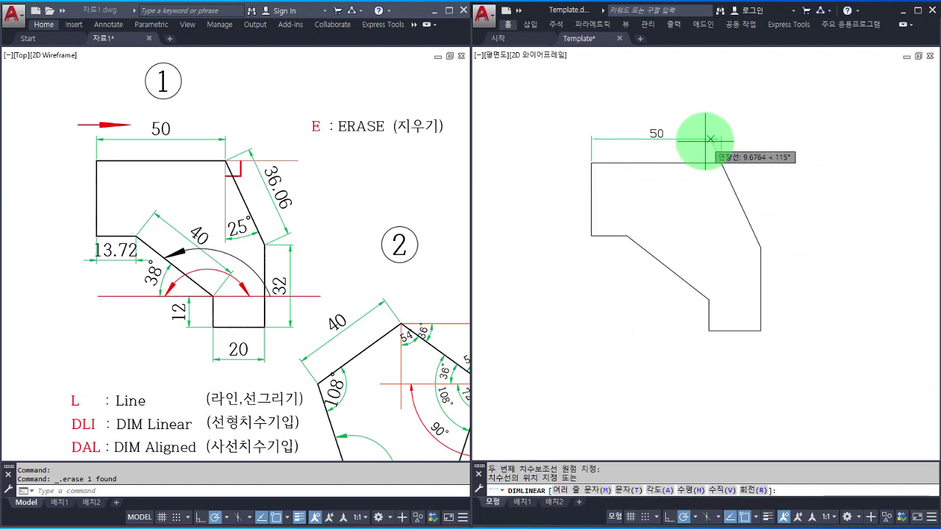
click(707, 138)
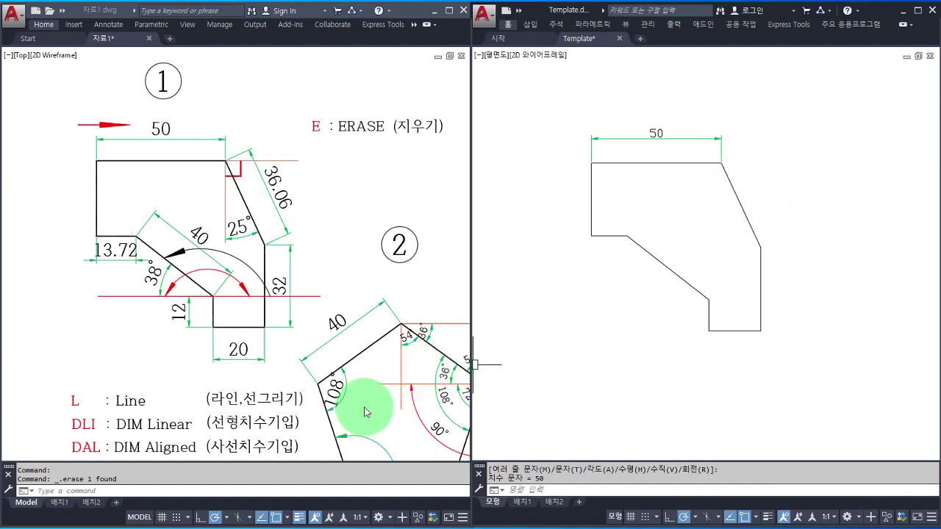
- Add an aligned dimension to the upper slanted edge, placing it parallel to the edge outside the shape
click(281, 357)
middle_drag(281, 357, 291, 302)
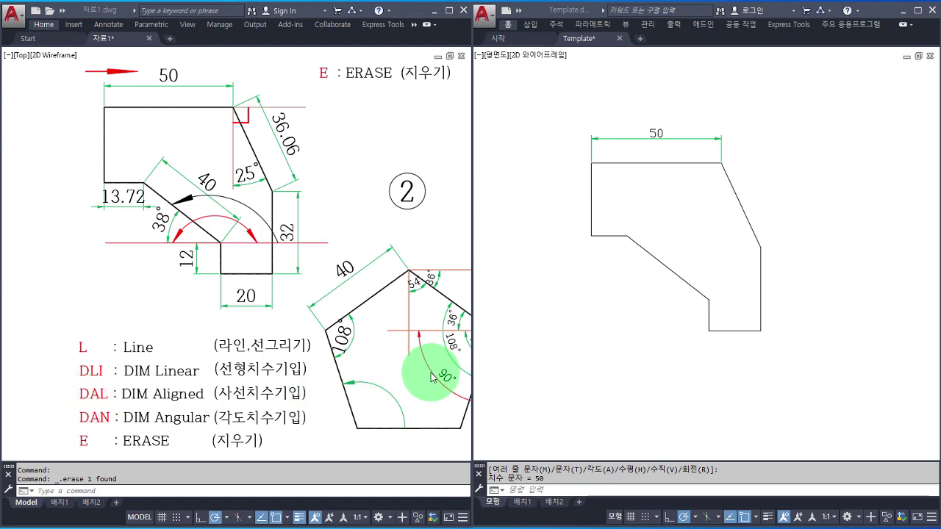
click(605, 308)
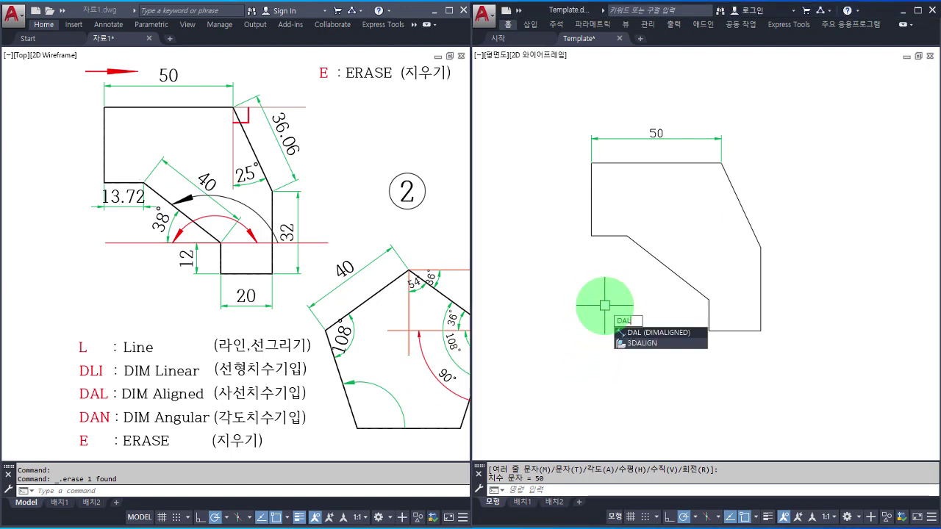
key(Return)
click(721, 162)
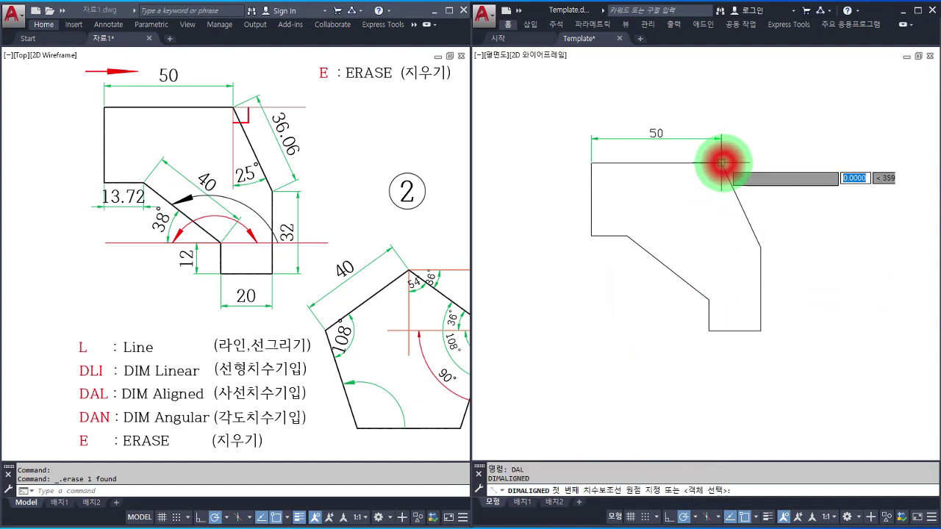
click(760, 248)
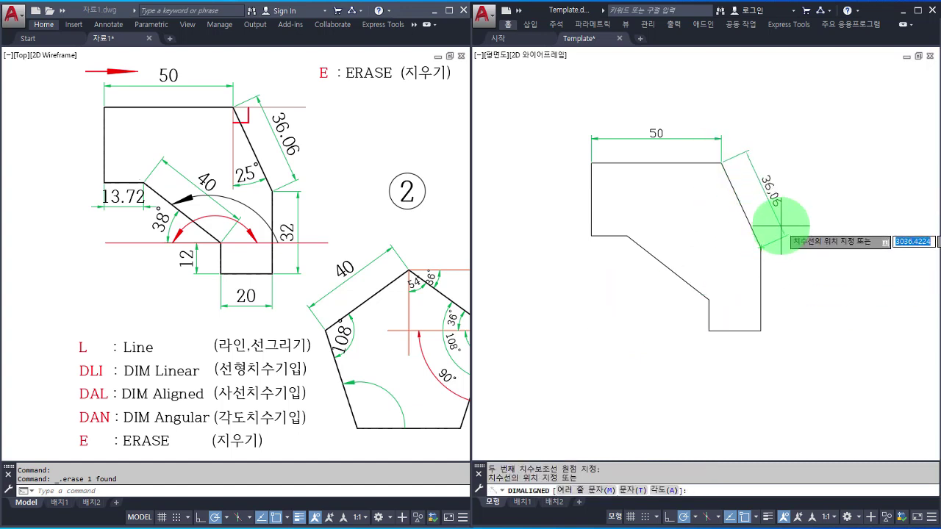
click(779, 228)
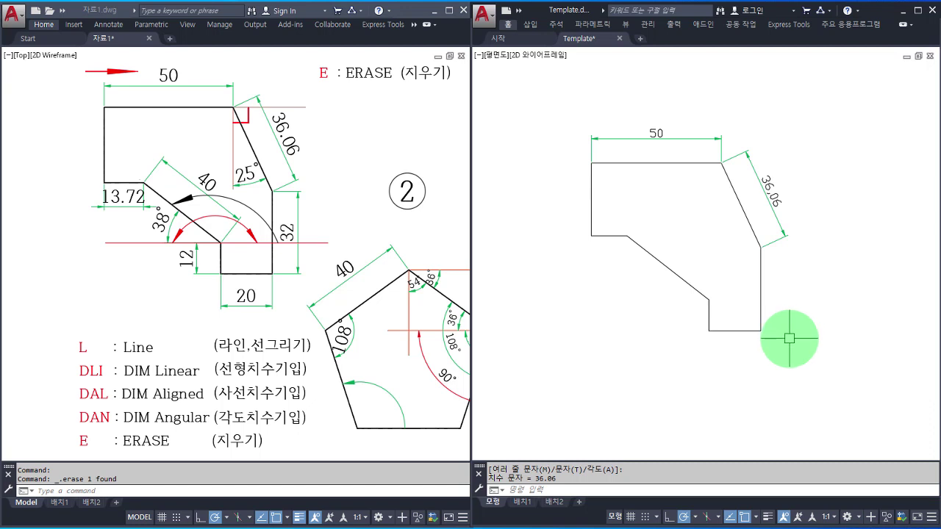
- Add aligned dimensions to the right vertical edge and the bottom edge, both placed outside the outline
key(Return)
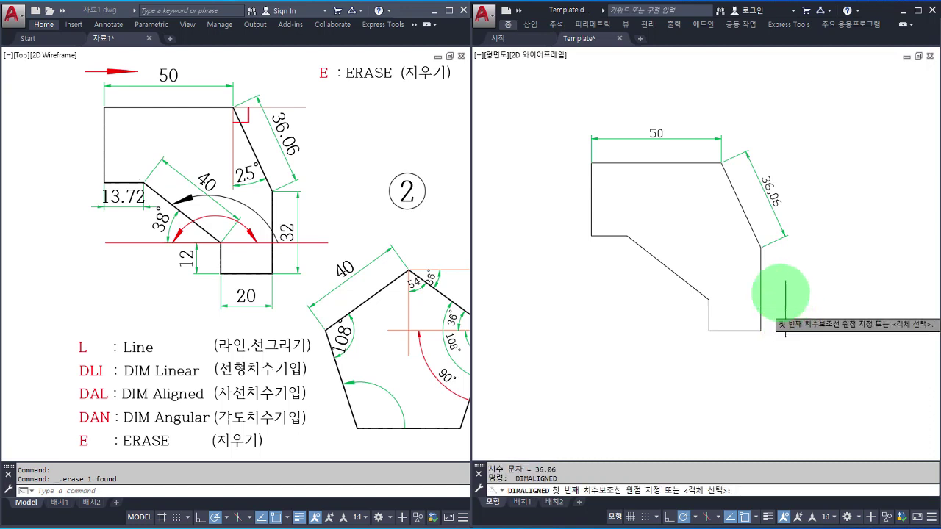
click(760, 248)
click(761, 331)
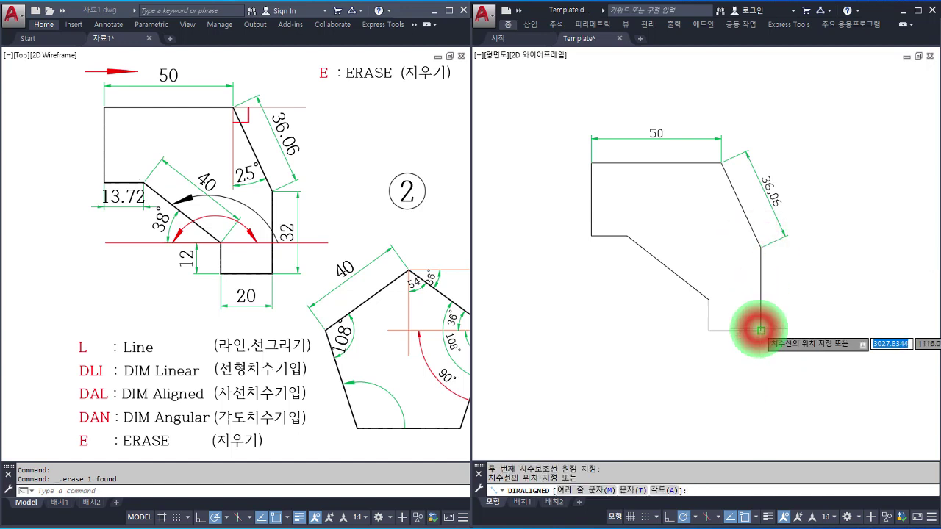
click(786, 323)
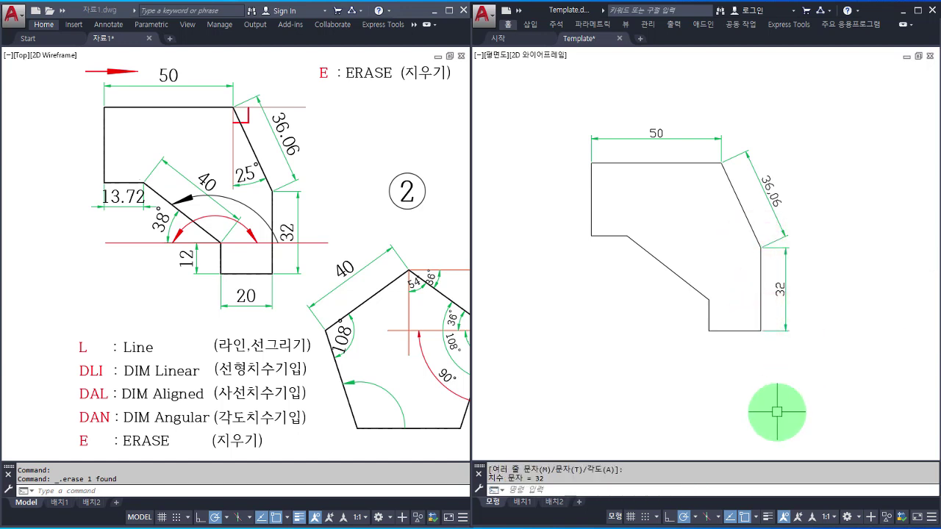
key(Return)
click(708, 331)
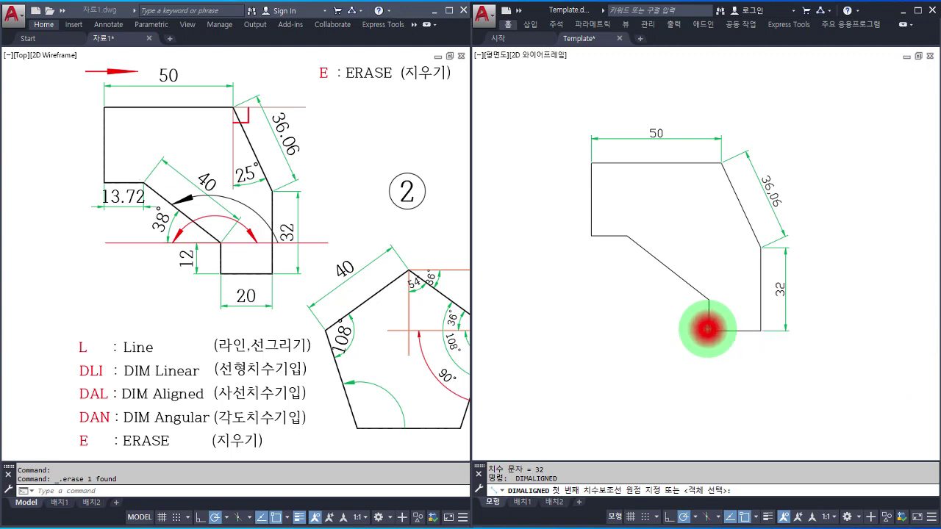
click(760, 331)
click(760, 355)
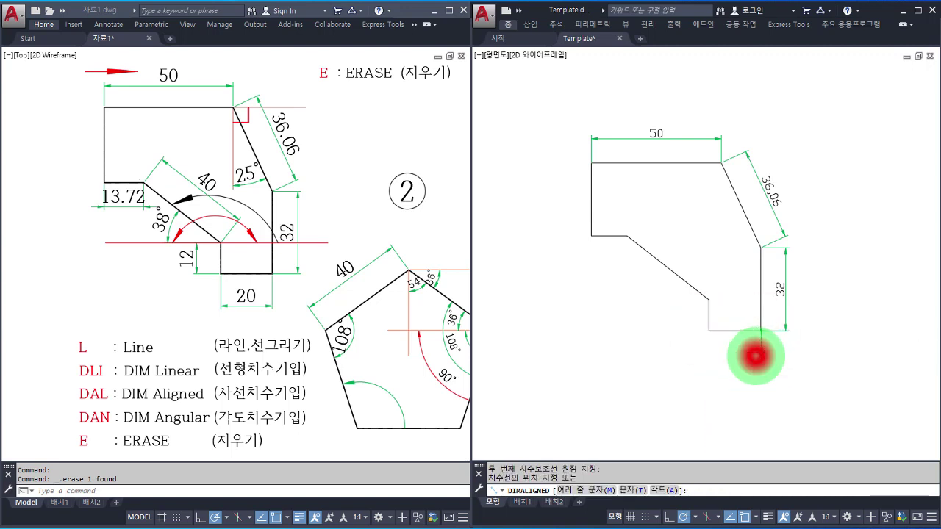
- Add aligned dimensions to the short lower-left vertical edge and the lower diagonal, placing the diagonal's dimension inside the shape
key(Return)
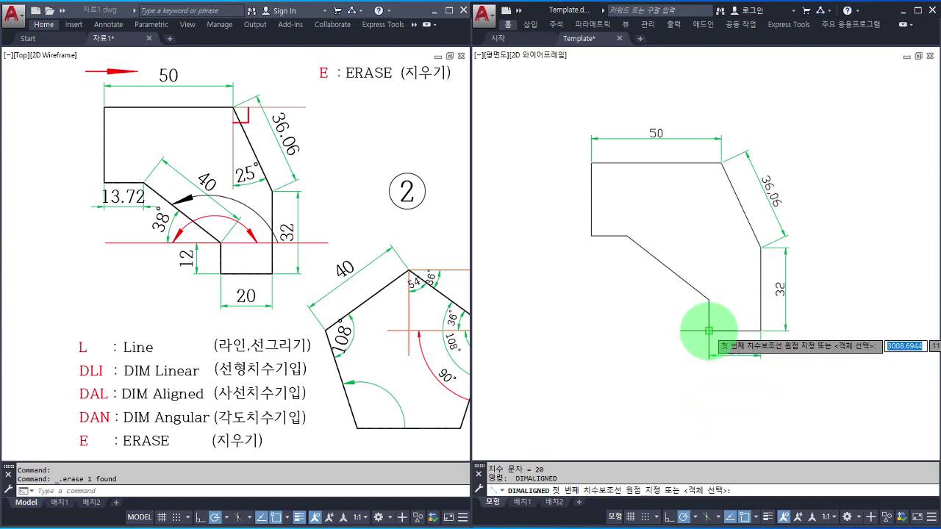
click(708, 331)
click(708, 300)
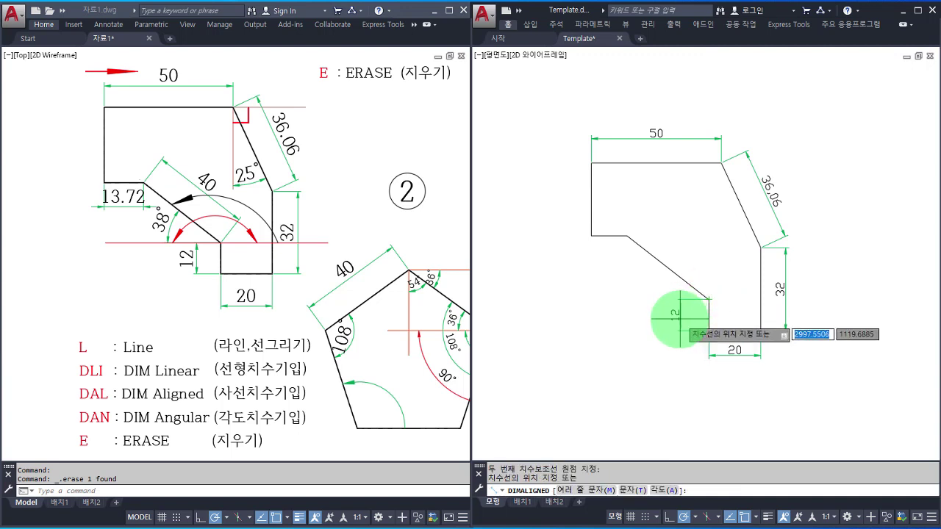
click(675, 317)
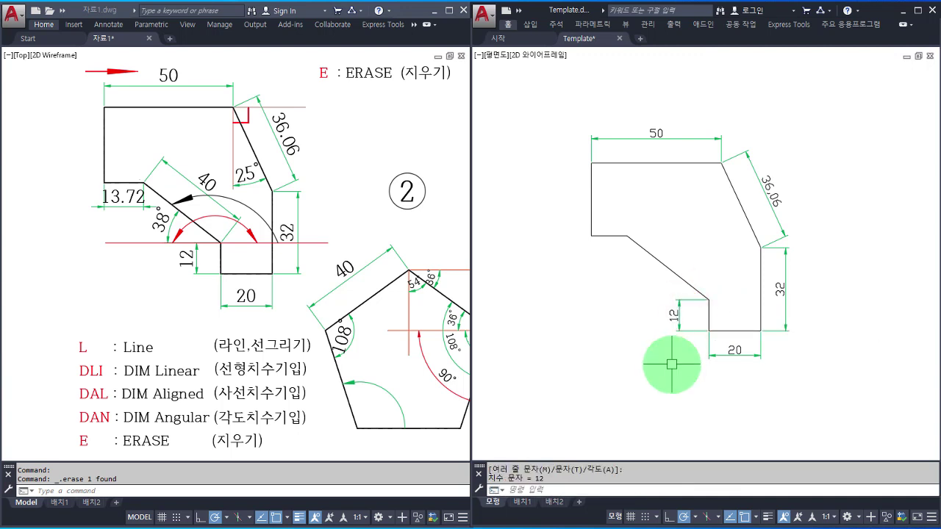
key(Return)
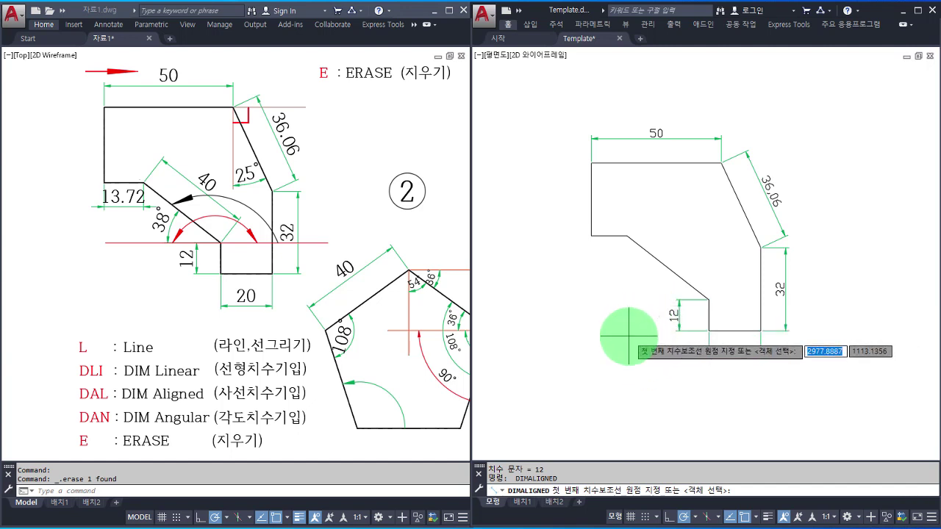
click(626, 235)
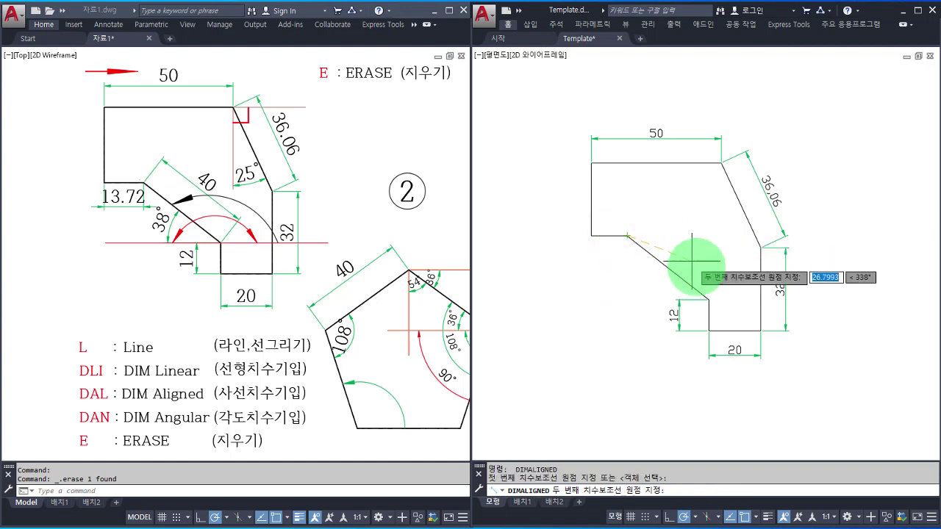
click(707, 296)
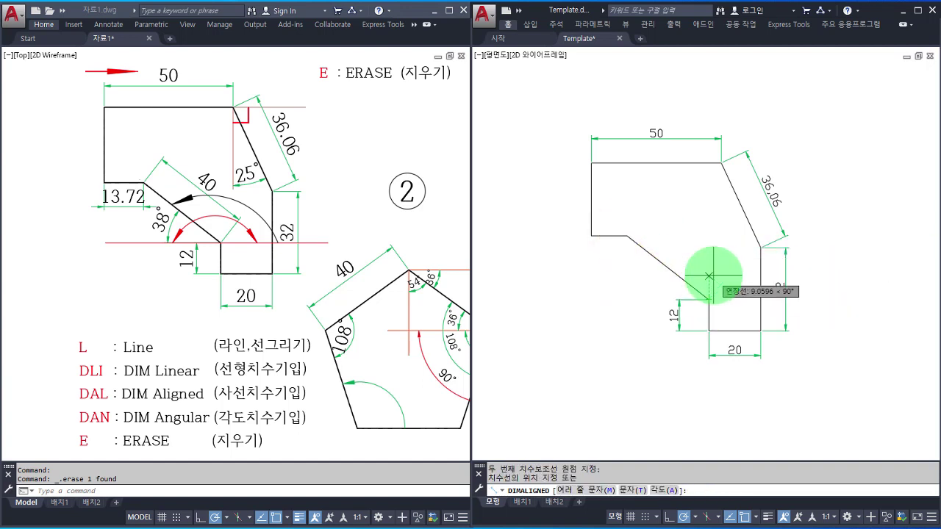
click(708, 275)
- Add an aligned dimension below the short horizontal edge at the left of the outline
key(Return)
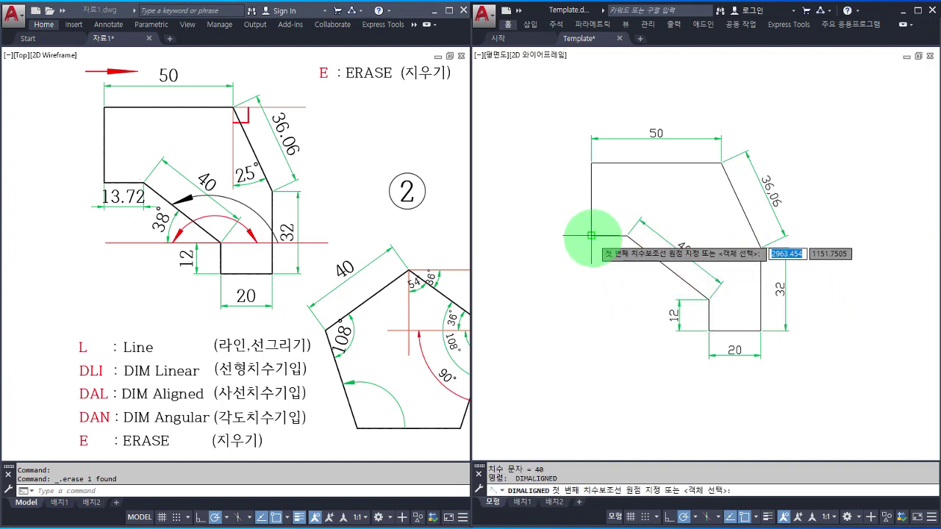
click(591, 235)
click(627, 235)
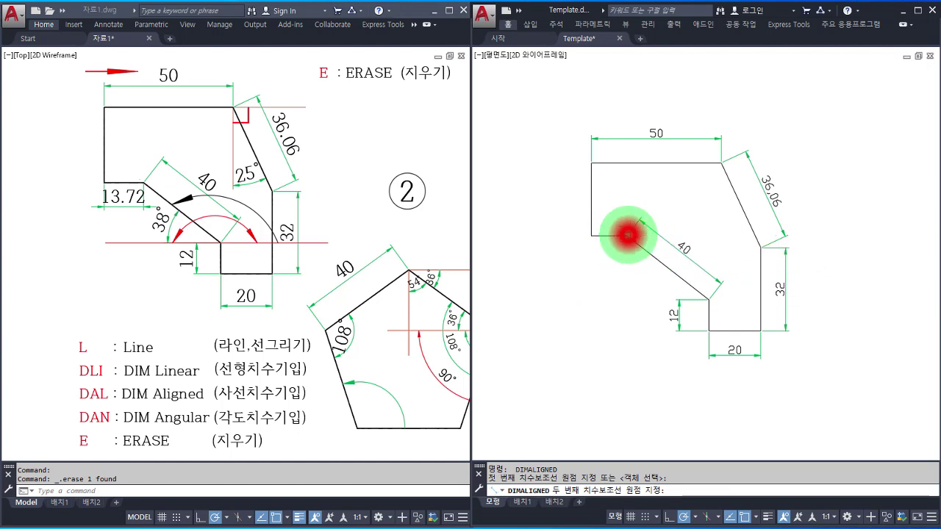
click(613, 269)
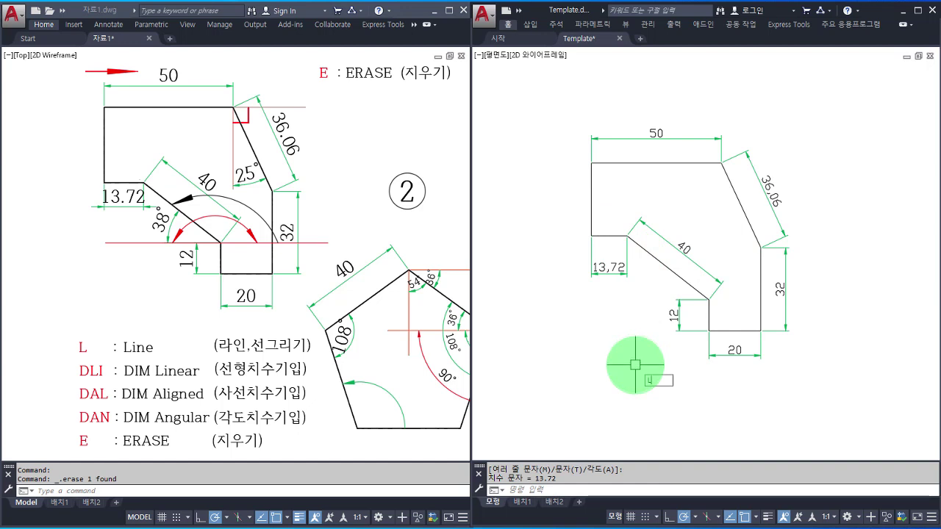
- Draw a horizontal reference line running left from the lower end of the diagonal, past the 12-unit dimension
key(Return)
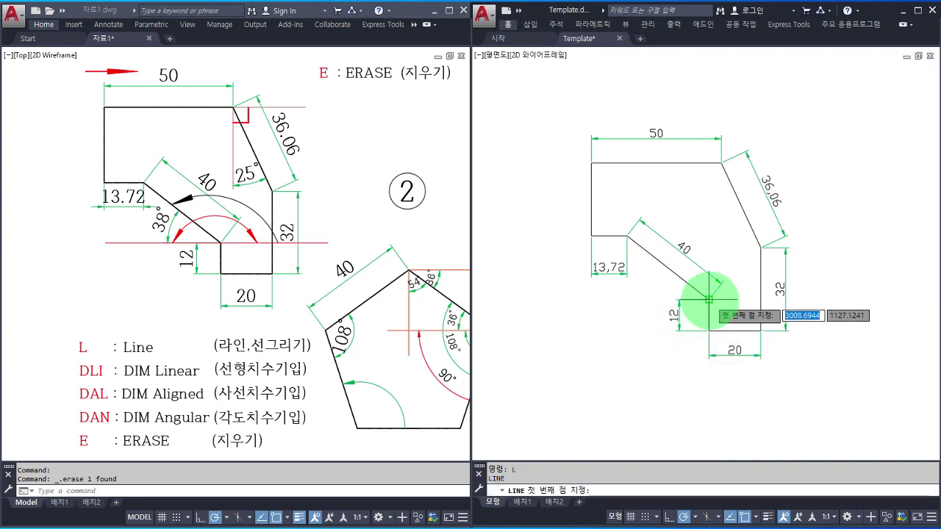
click(708, 299)
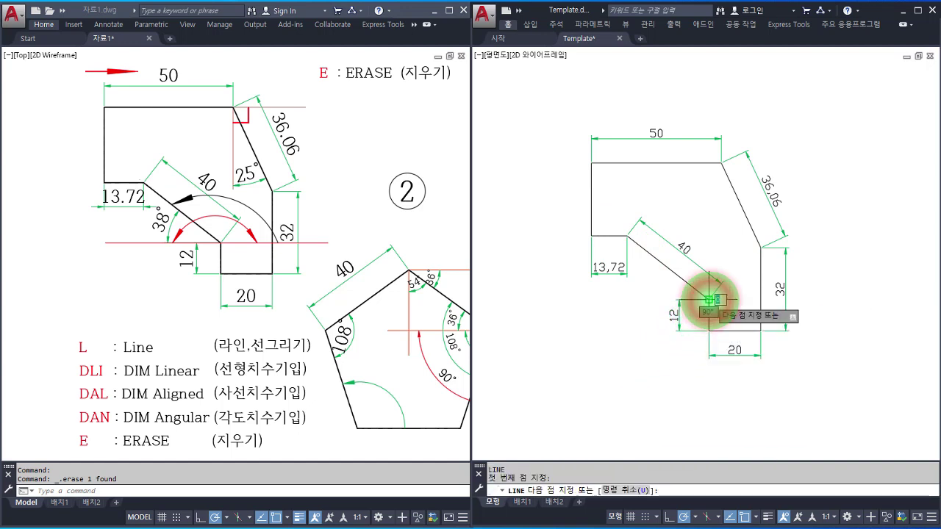
click(606, 299)
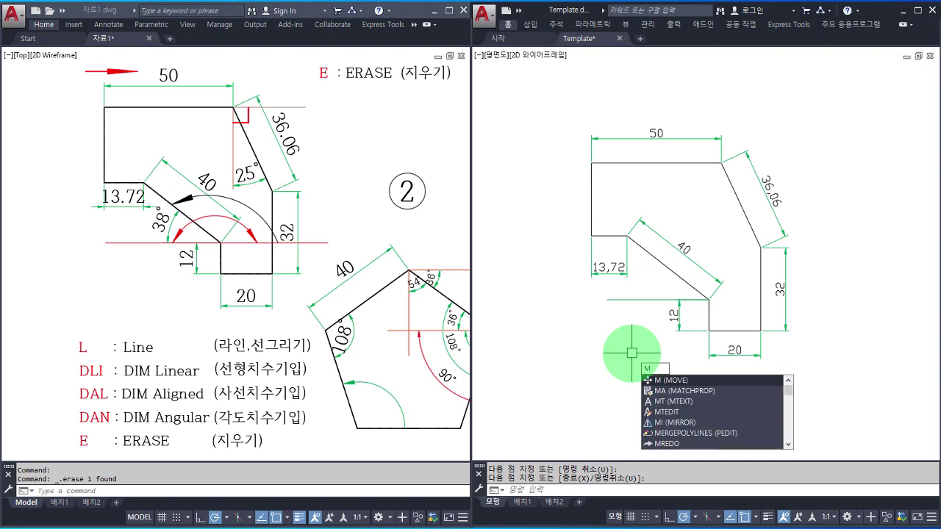
- Match the horizontal reference line's properties to those of the outline's diagonal edge
key(Return)
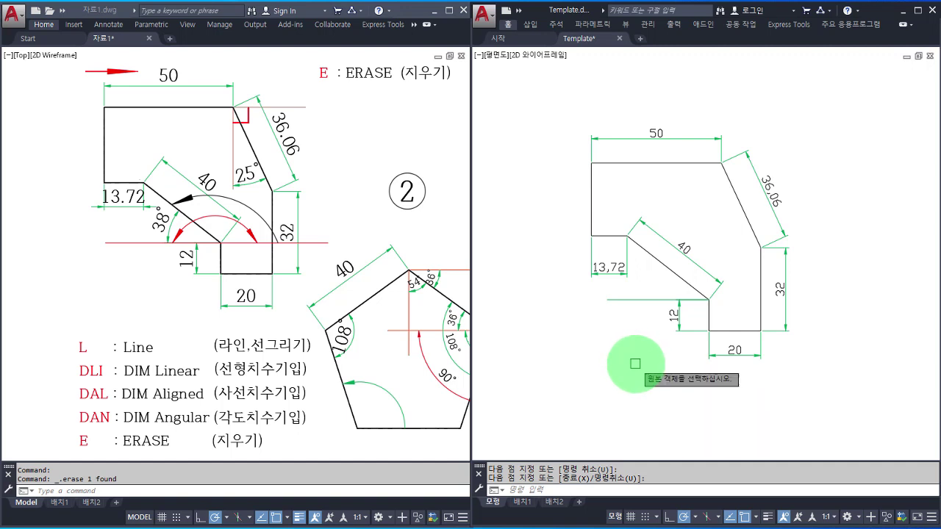
click(679, 275)
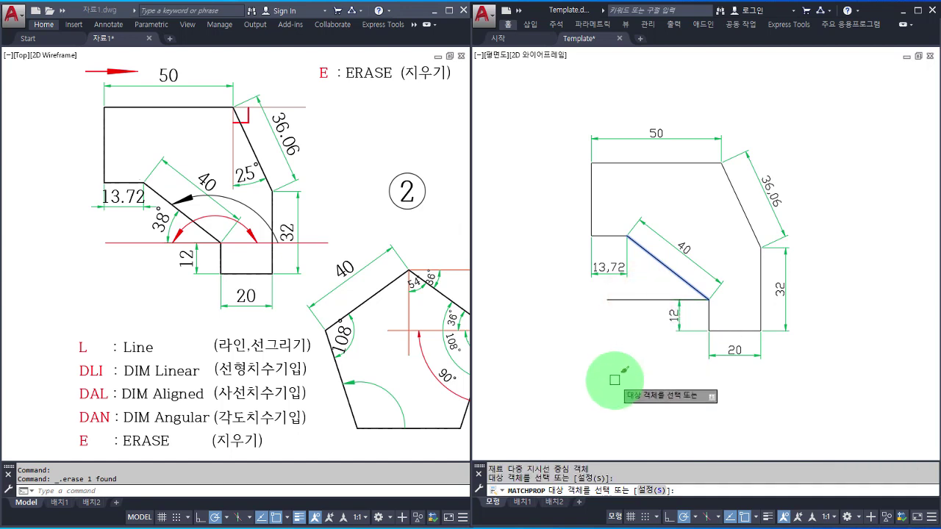
key(Return)
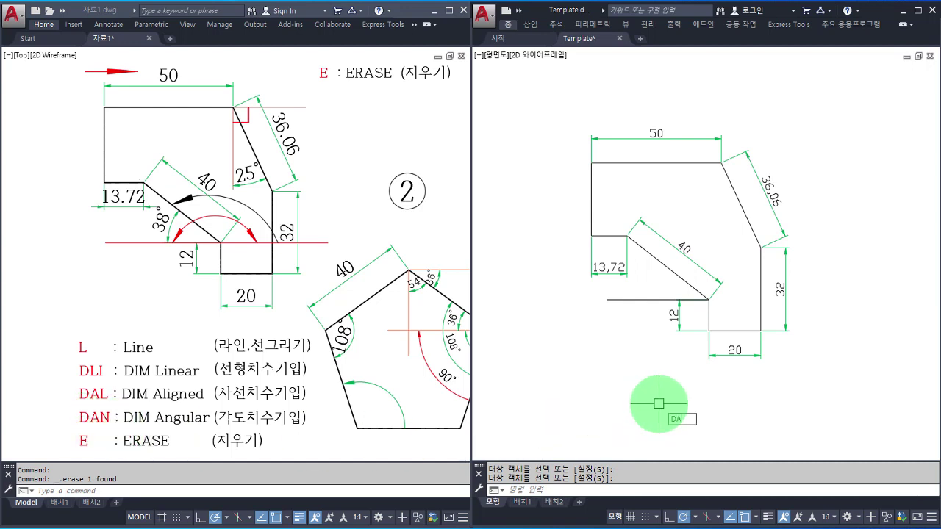
- Add an angular dimension between the horizontal reference line and the lower diagonal, placing its arc left of the diagonal
key(Return)
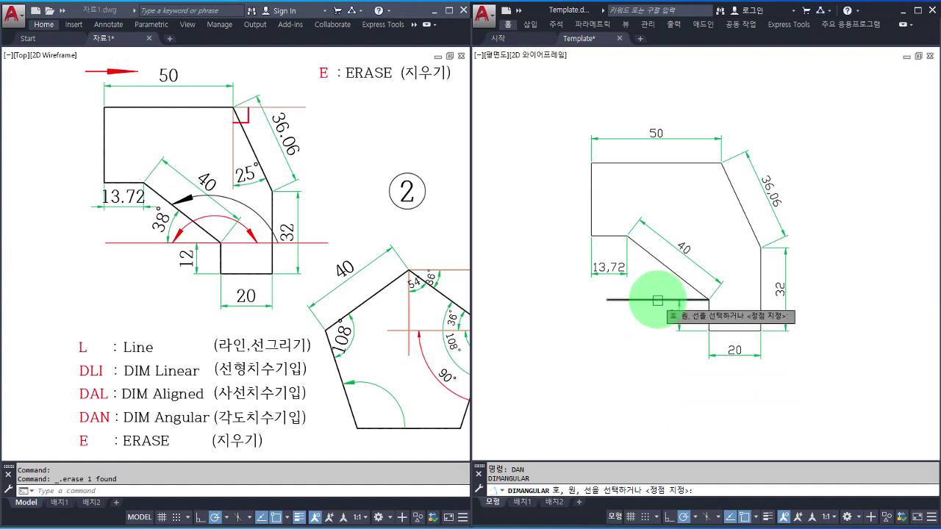
click(657, 296)
click(666, 267)
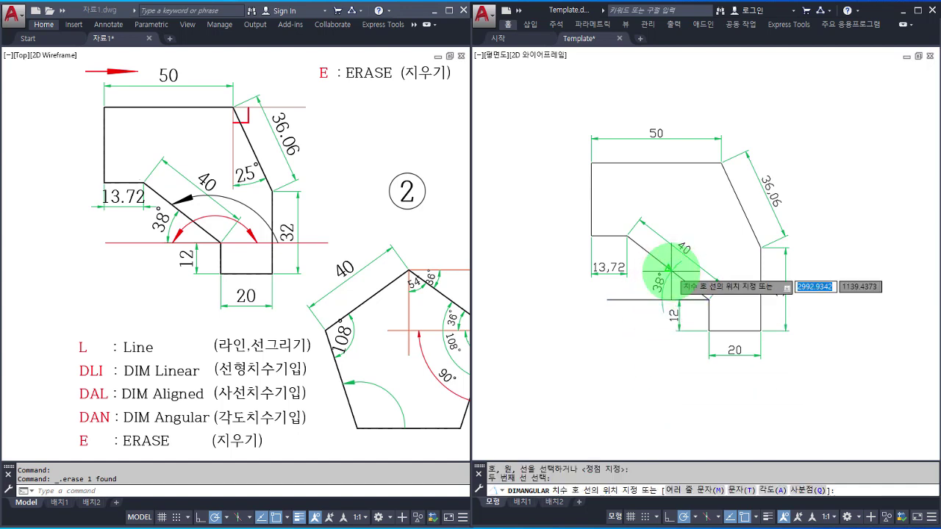
click(654, 273)
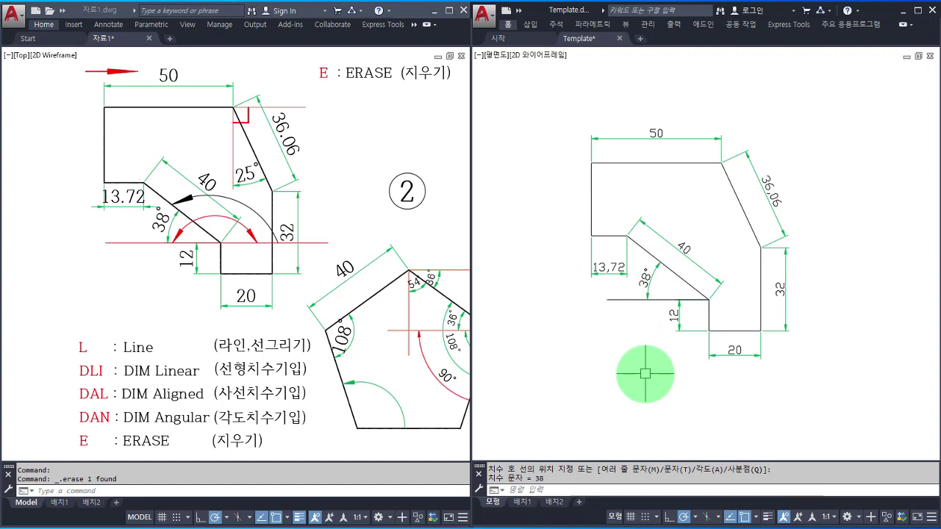
- Draw a vertical reference line downward from the upper end of the outline's right diagonal, to about the level of the diagonal's lower end
text(L)
key(Return)
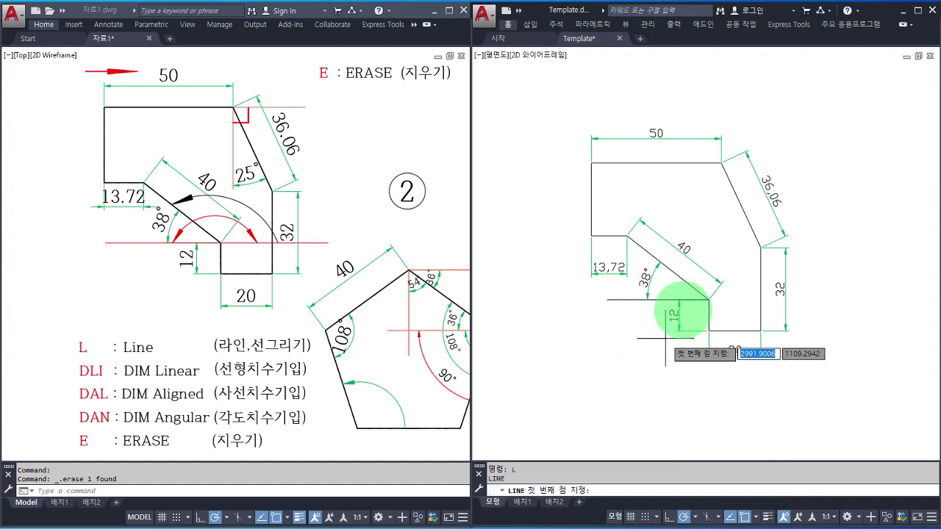
click(721, 163)
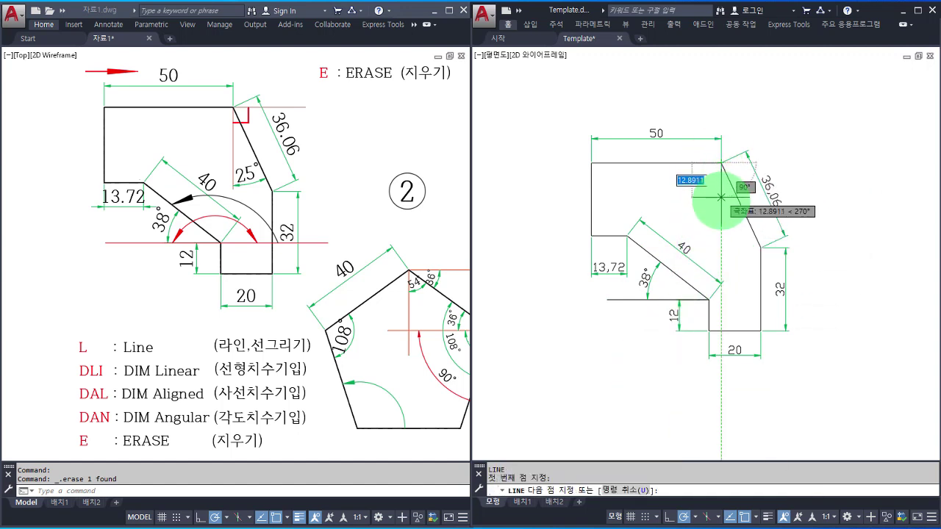
click(721, 249)
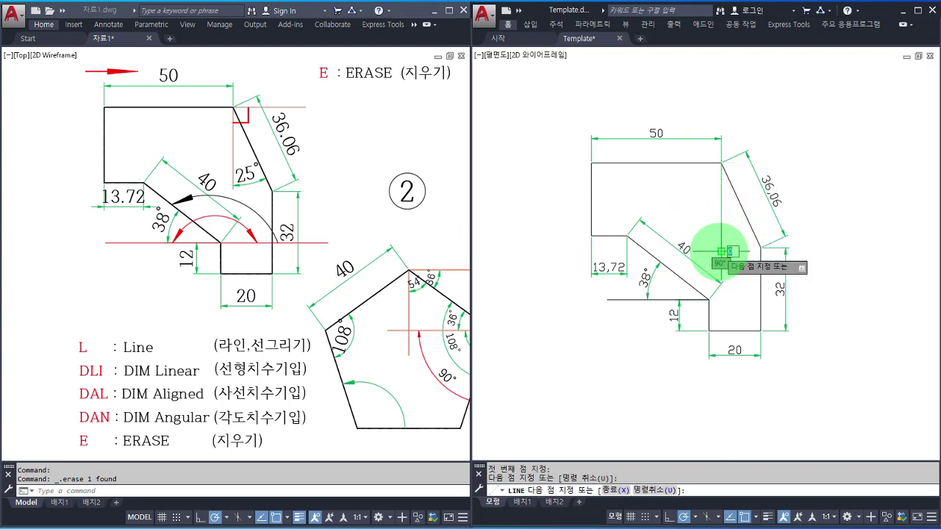
key(Return)
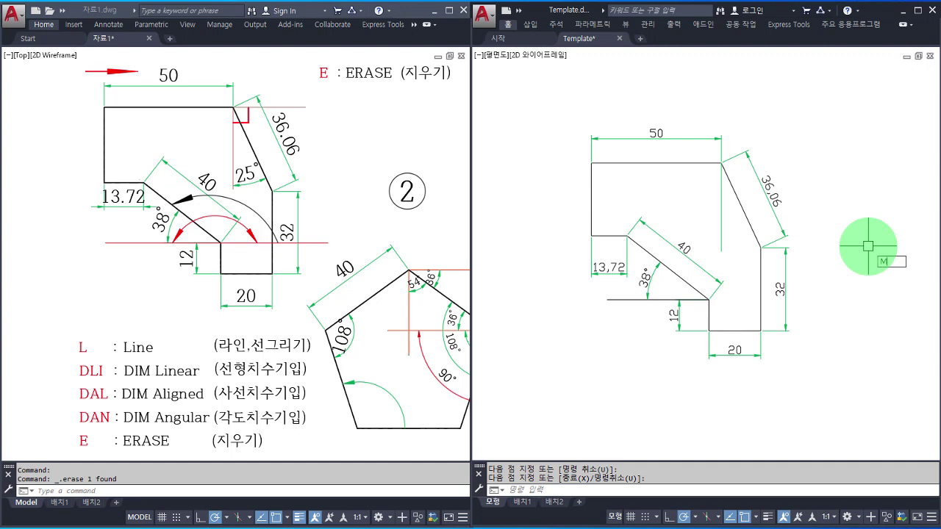
- Match the vertical reference line's properties to those of the outline's right diagonal edge
text(MA)
key(Return)
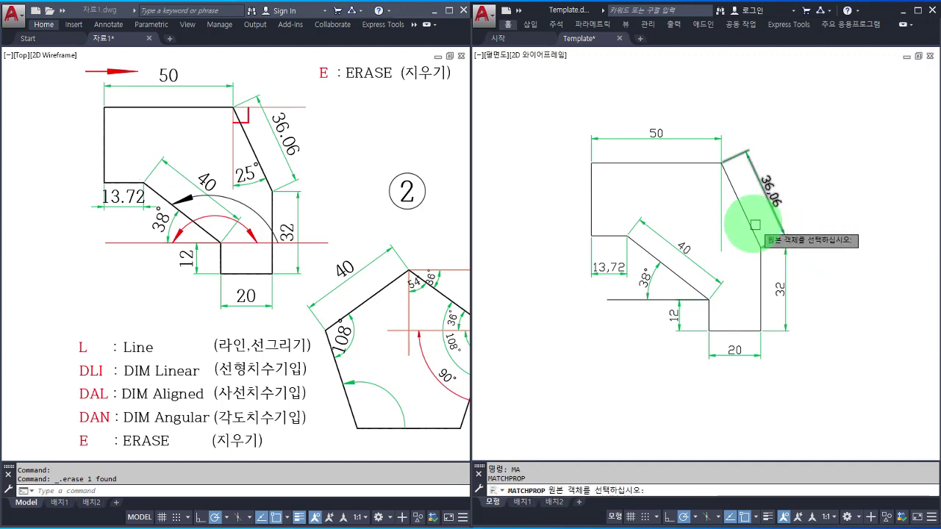
click(748, 218)
click(722, 220)
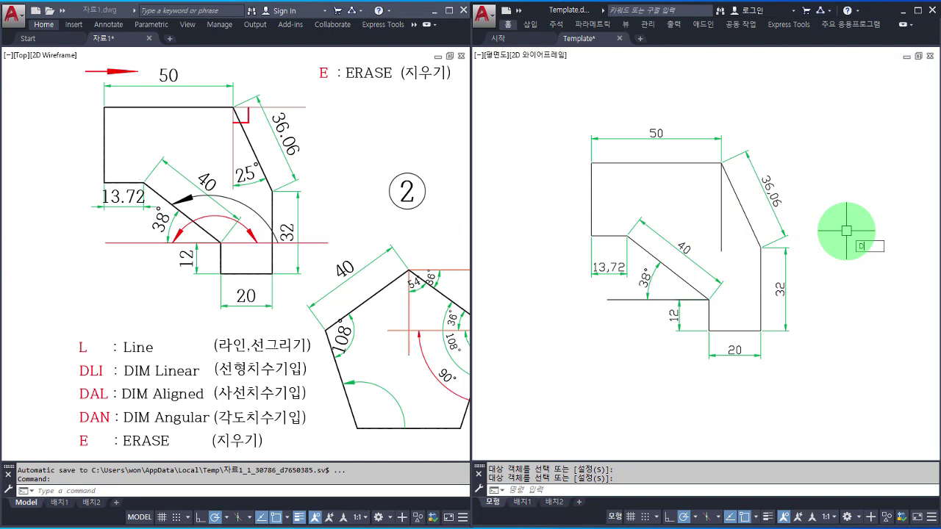
- Add an angular dimension between the vertical reference line and the right diagonal, placing its arc near the line's lower end
key(Return)
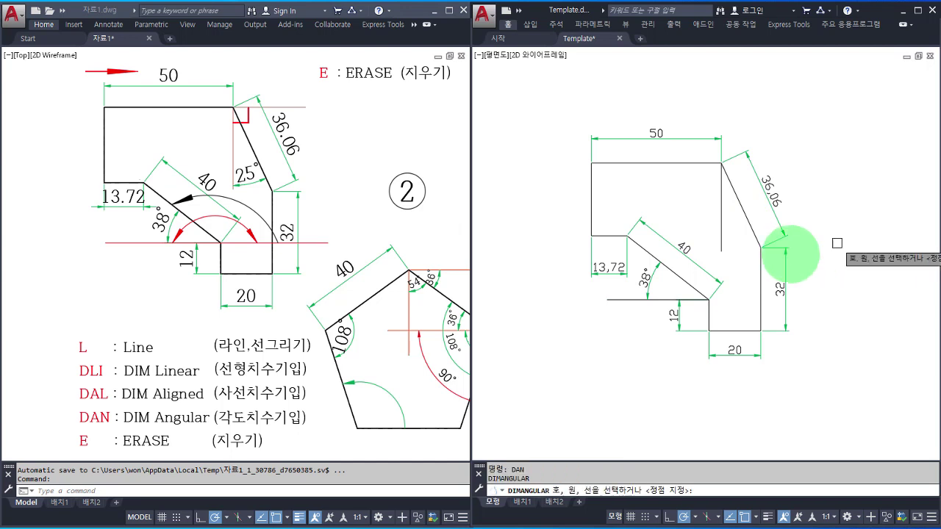
click(721, 215)
click(741, 210)
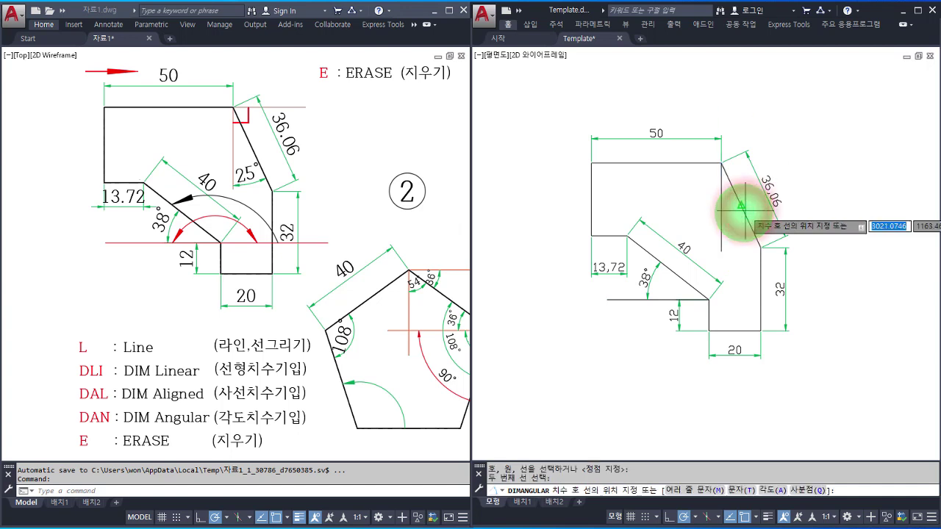
click(740, 235)
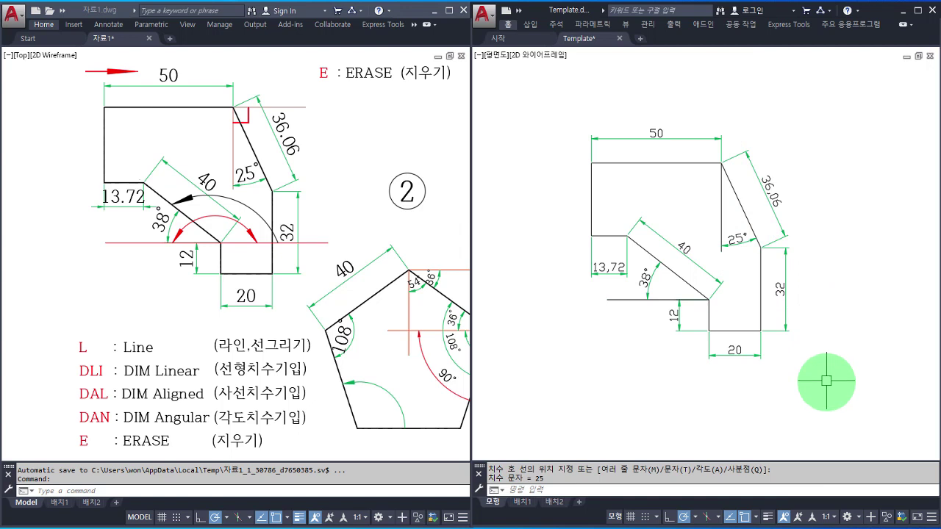
- Erase the whole finished shape with its reference lines and dimensions from the Template drawing
click(845, 403)
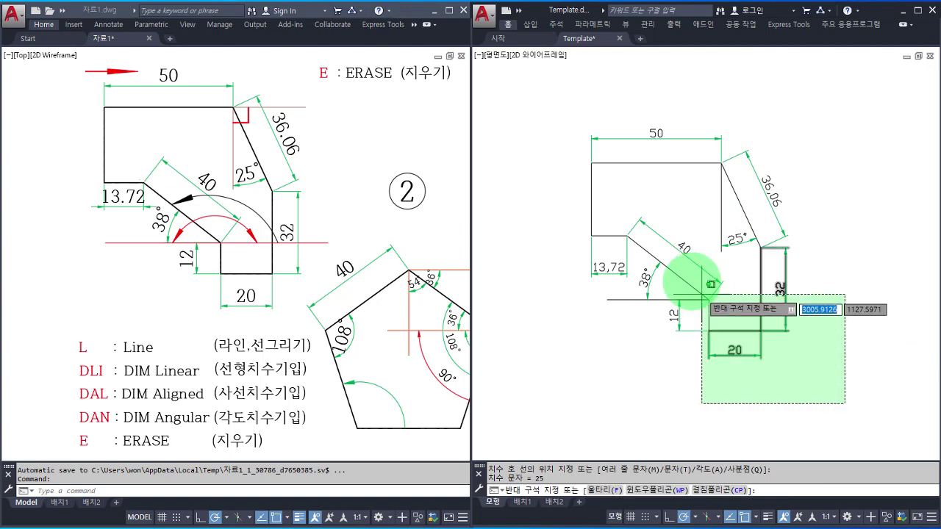
click(547, 109)
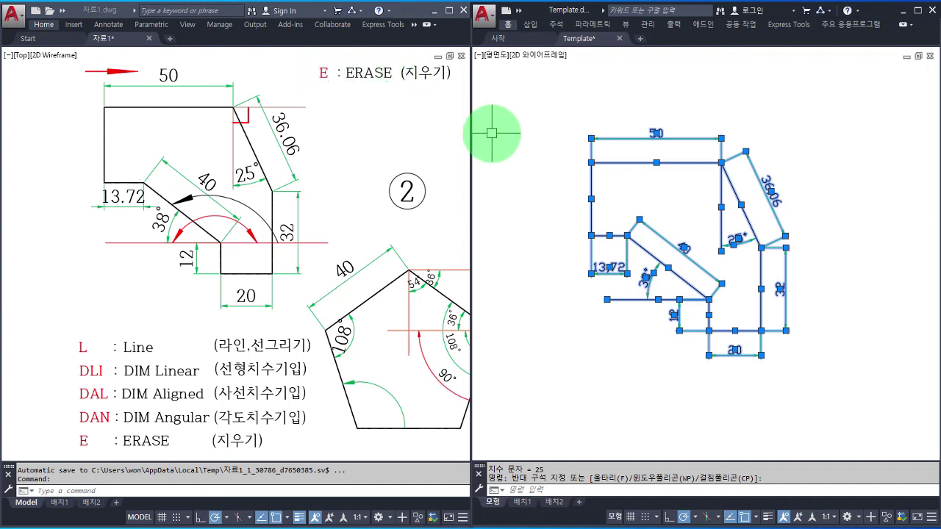
key(Return)
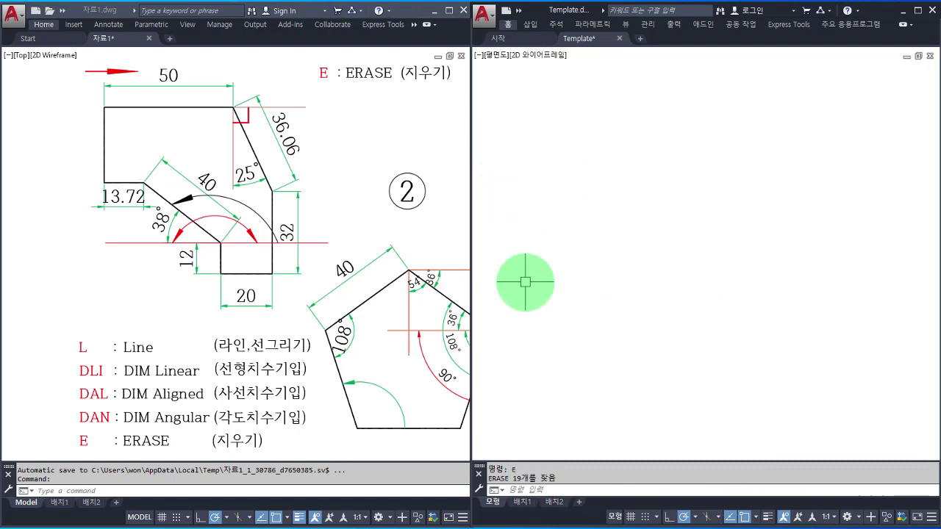
- In the reference drawing, examine pentagon 2's side length and the angles at its top and right corners
click(395, 374)
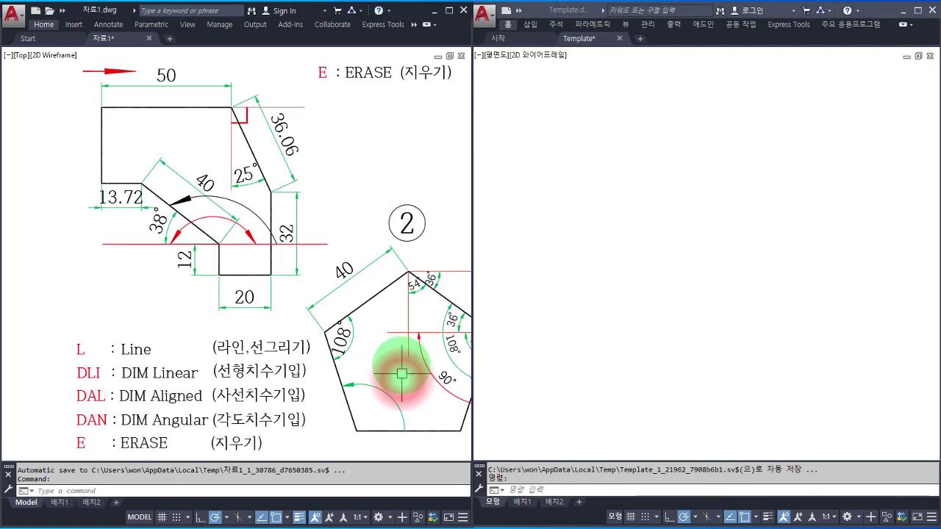
mouse_move(402, 357)
middle_down()
mouse_move(293, 318)
mouse_move(195, 255)
middle_up()
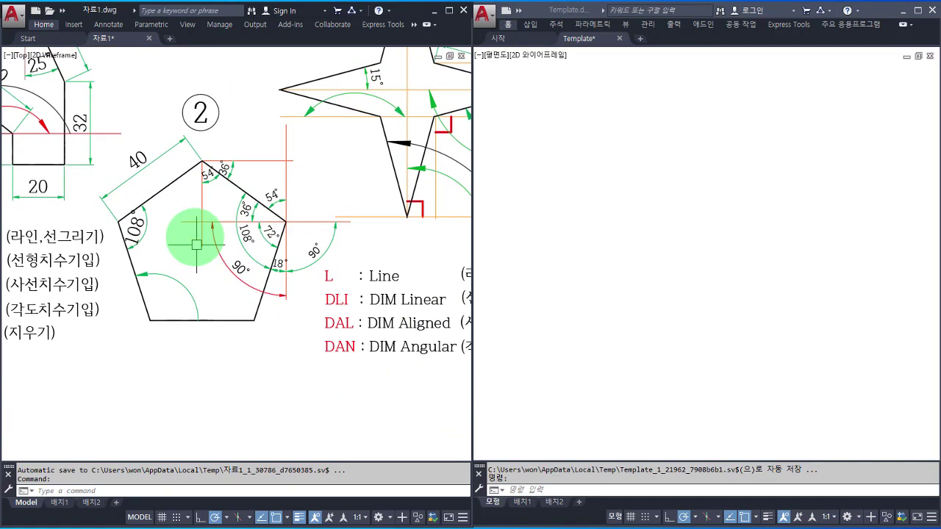
scroll(189, 191, up, 2)
mouse_move(190, 191)
middle_down()
mouse_move(189, 213)
mouse_move(199, 210)
middle_up()
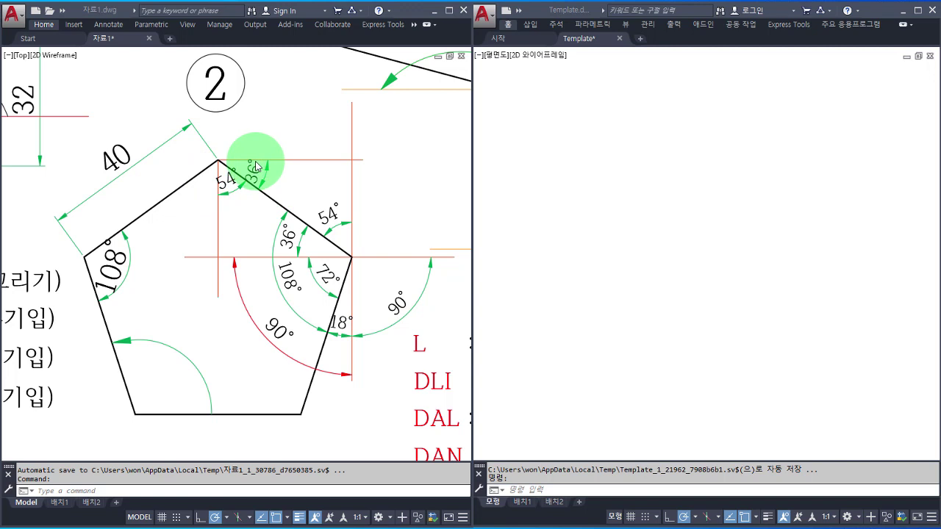
drag(186, 160, 358, 159)
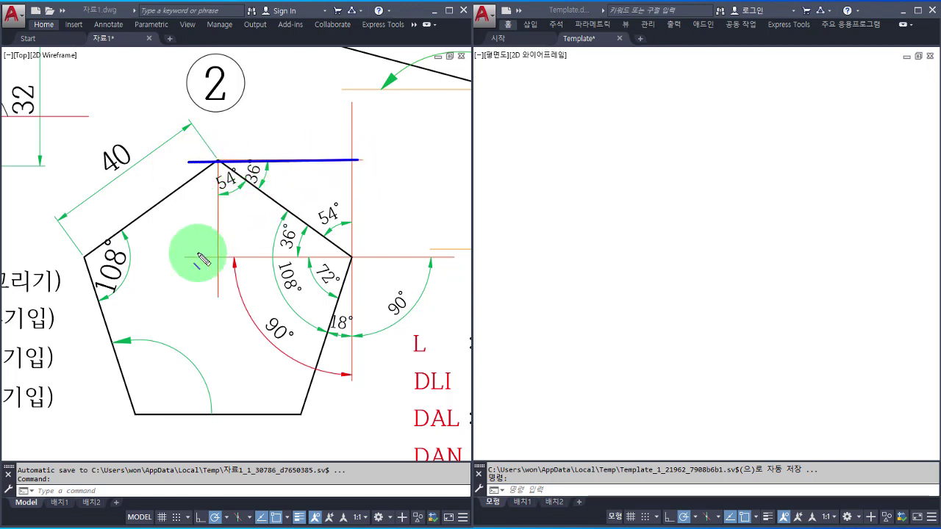
drag(181, 257, 425, 257)
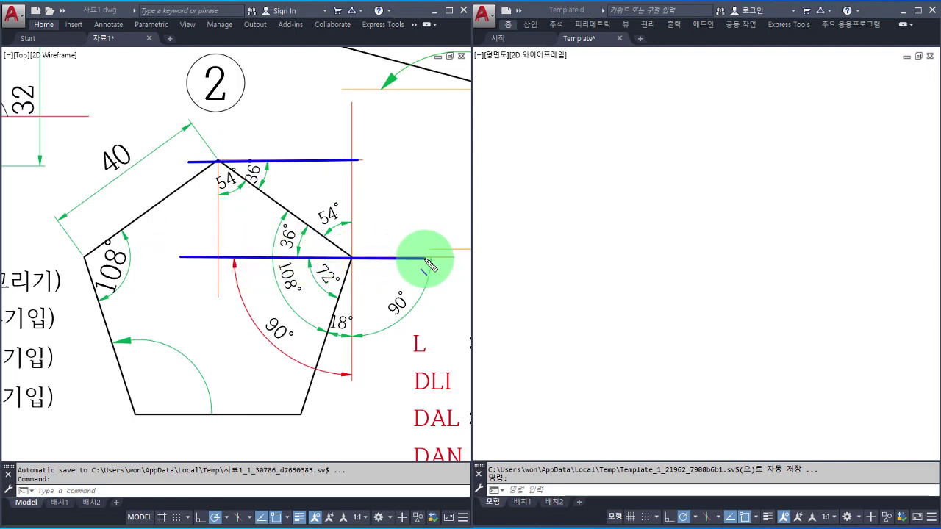
drag(218, 162, 353, 258)
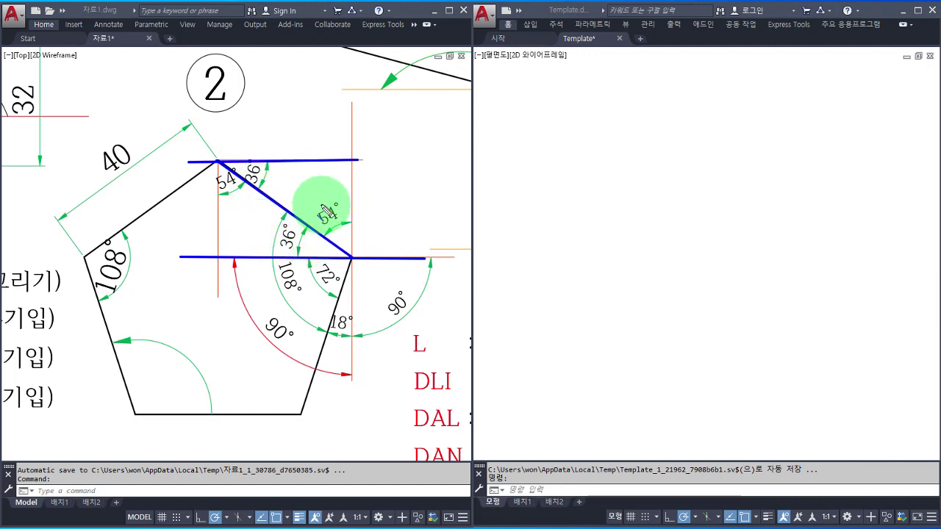
key(e)
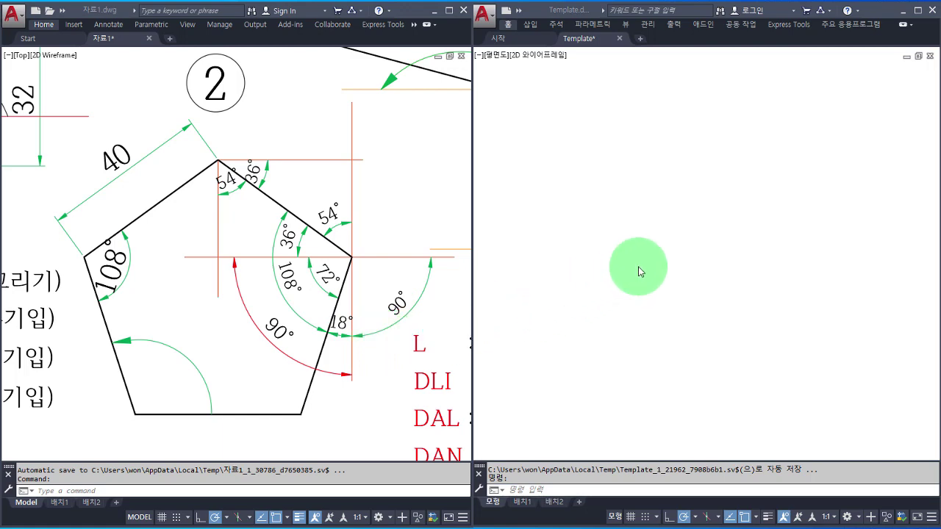
key(l)
key(Return)
key(Escape)
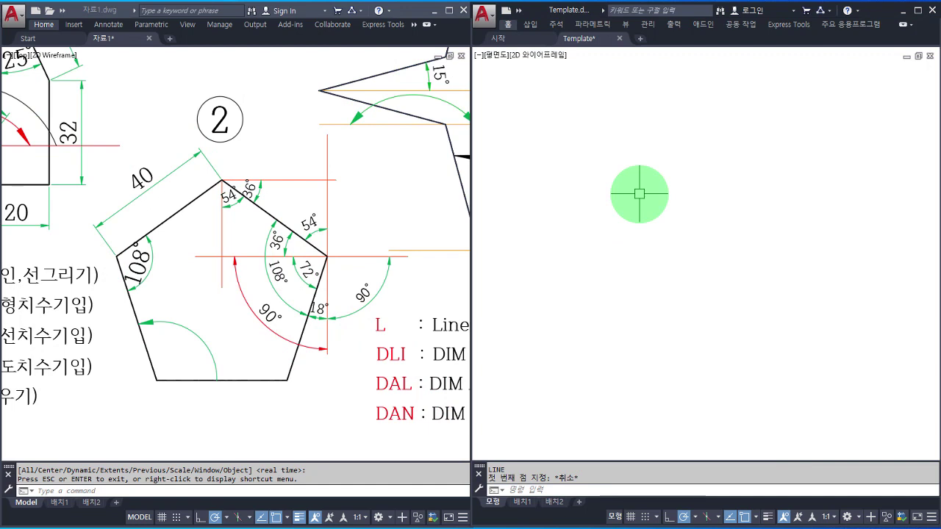
- In the Template drawing, draw the pentagon's upper-right side from its top corner as a line of 40 units at -36°
key(Return)
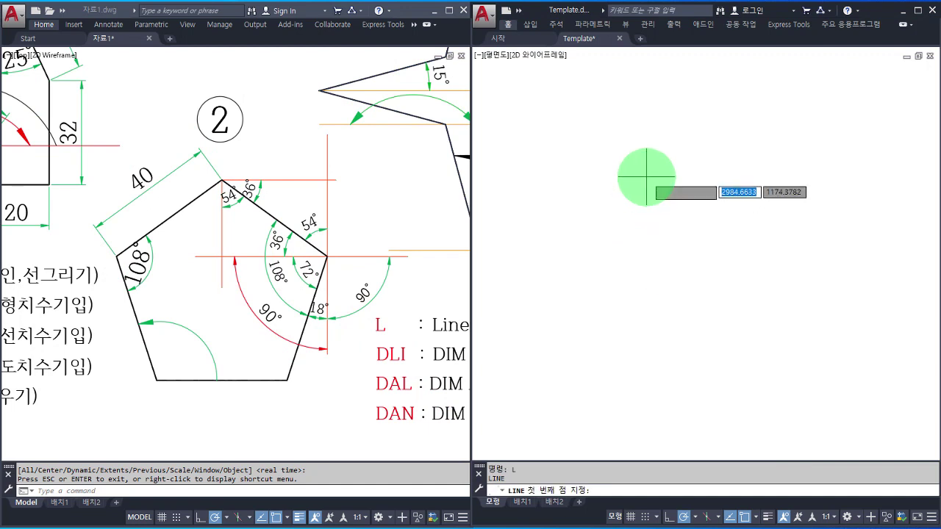
click(646, 184)
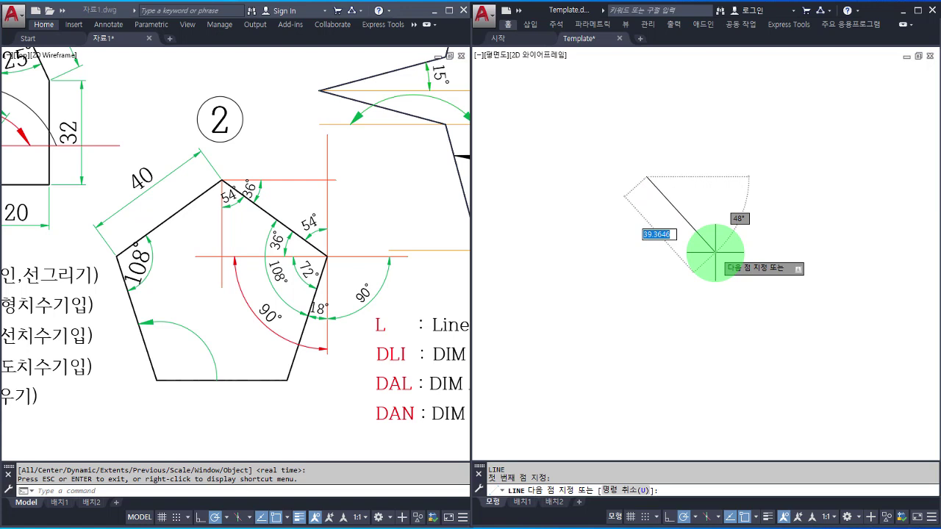
text(@)
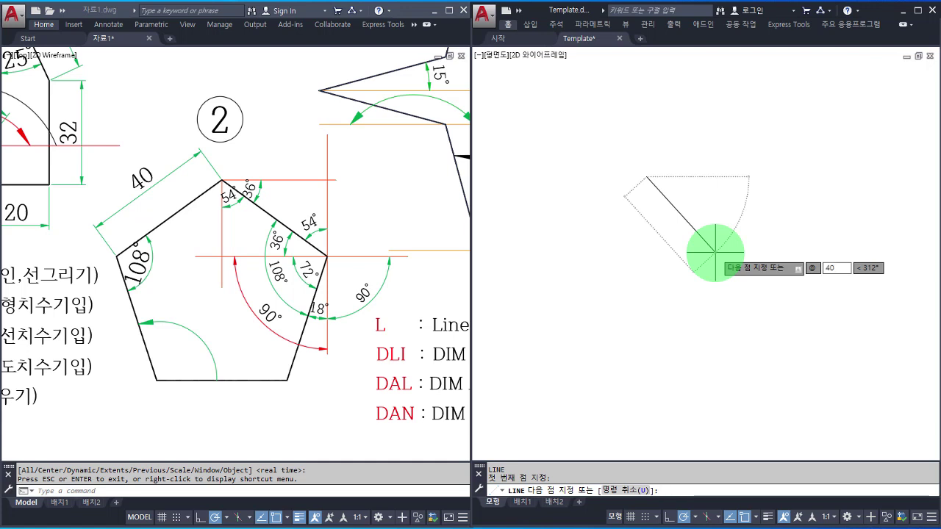
text(40)
key(Tab)
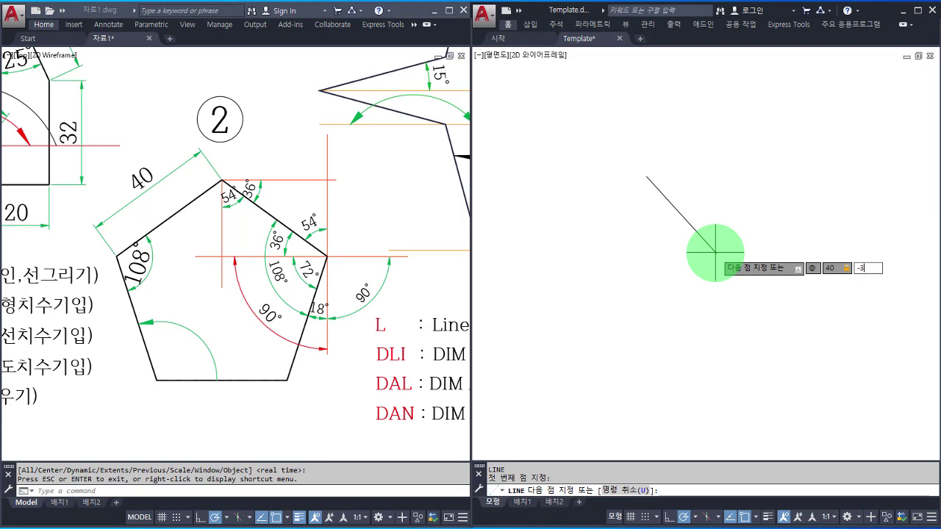
key(Return)
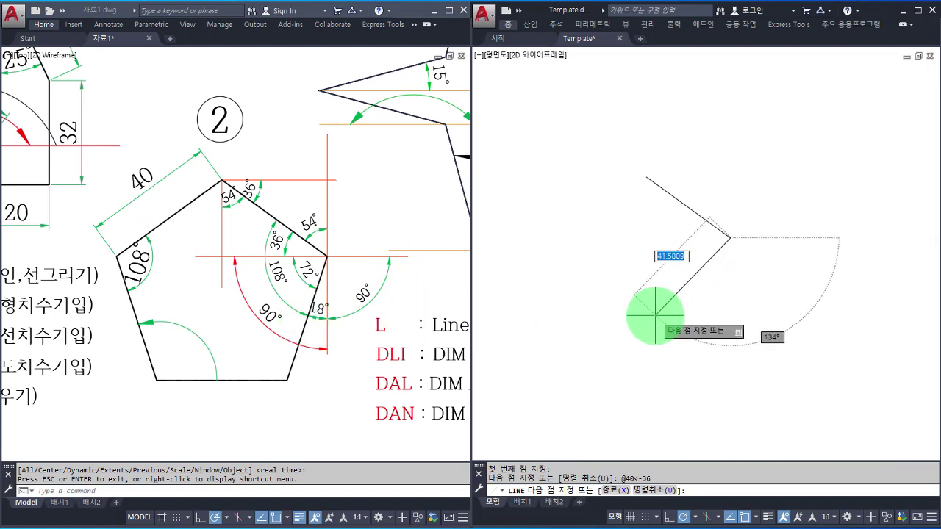
- Continue the line with the pentagon's lower-right side, 40 units at -108°, and a horizontal base 40 units to the left
text(@40)
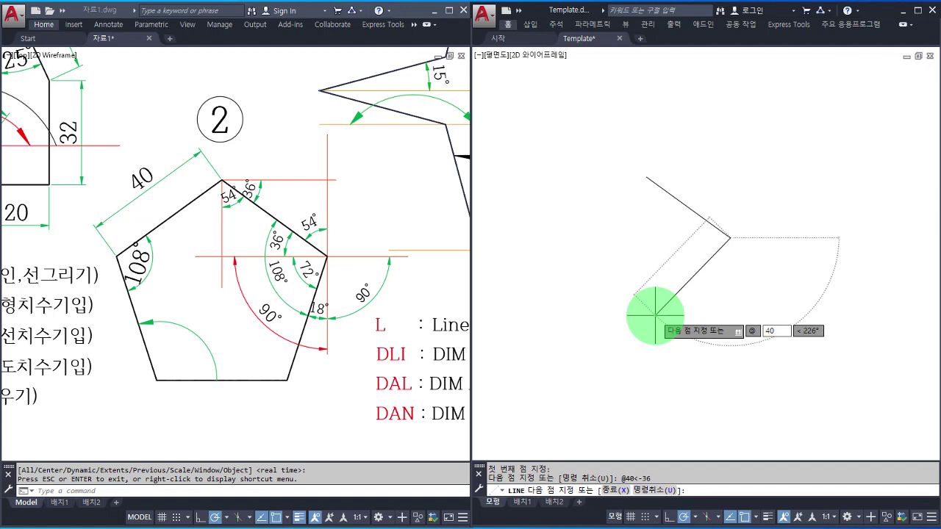
key(Tab)
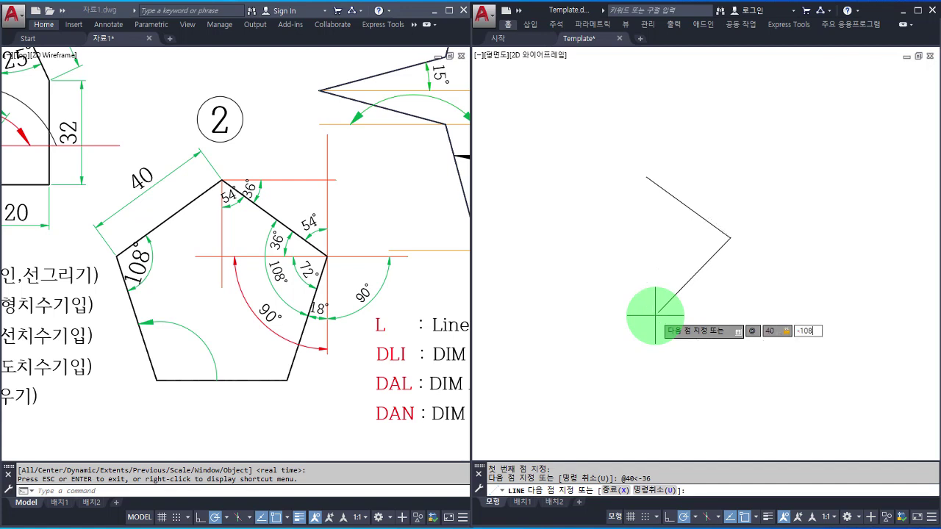
key(Return)
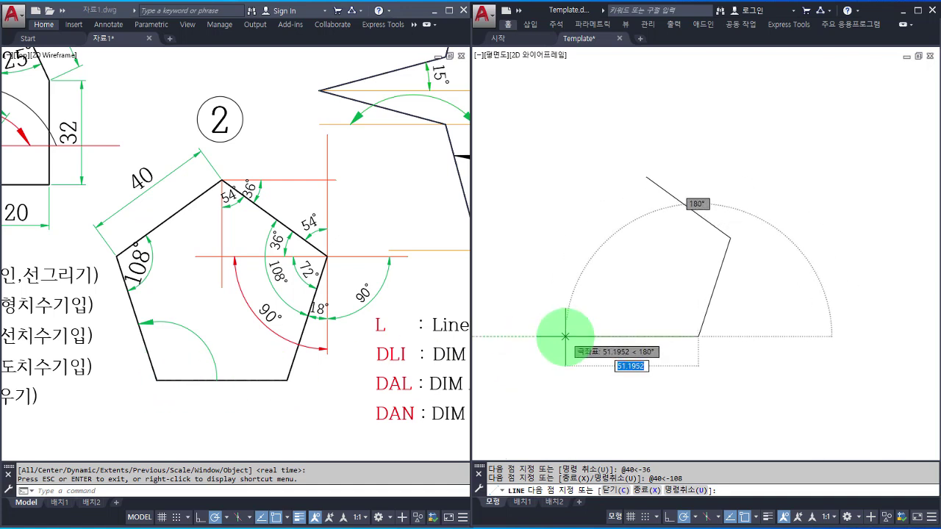
text(40)
key(Return)
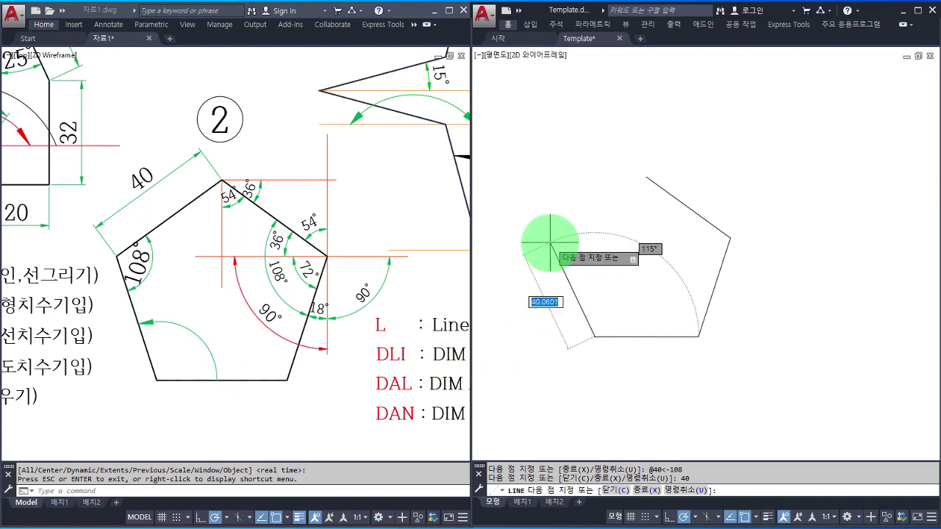
- Draw the pentagon's lower-left side 40 units at 108° and close the outline at its starting top corner
text(@)
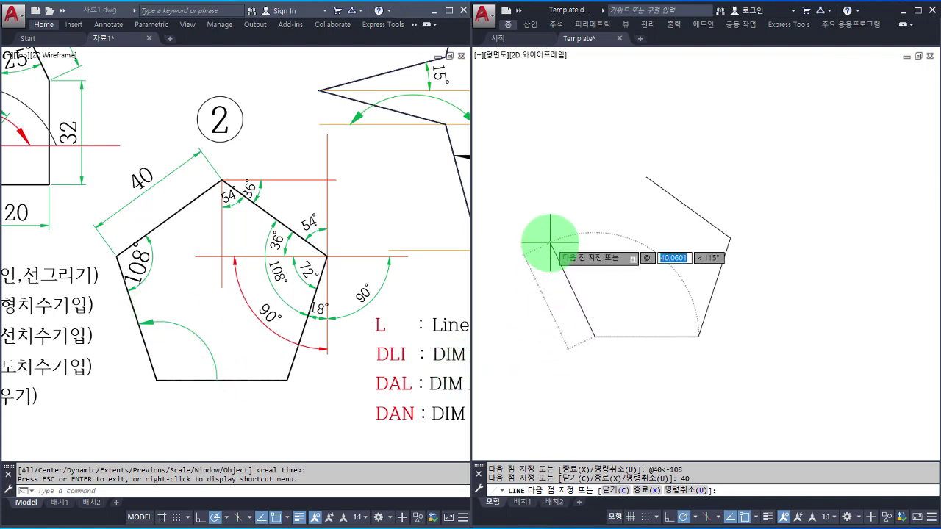
text(40)
key(Tab)
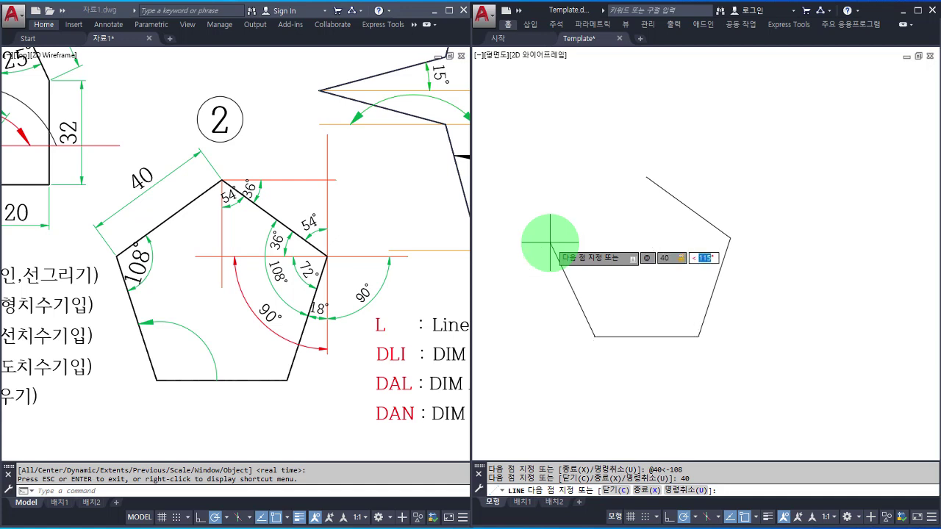
text(108)
key(Return)
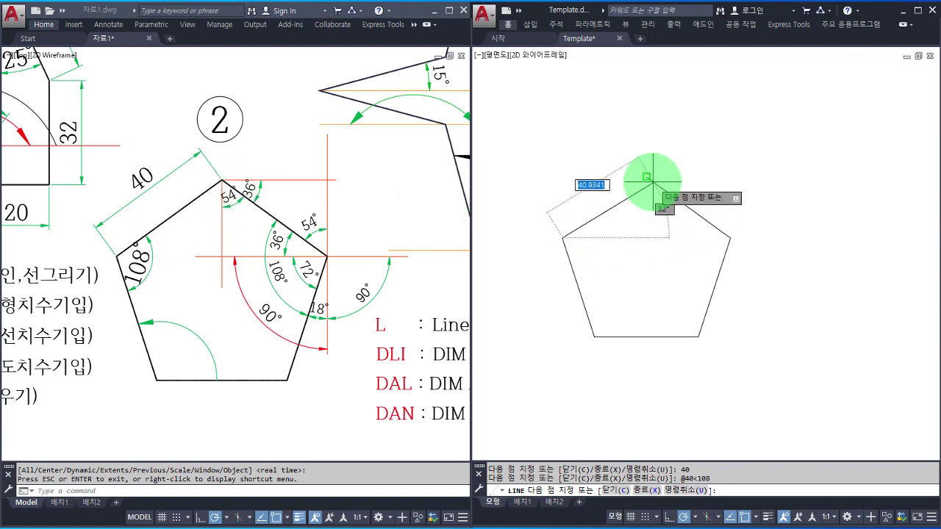
scroll(652, 182, up, 4)
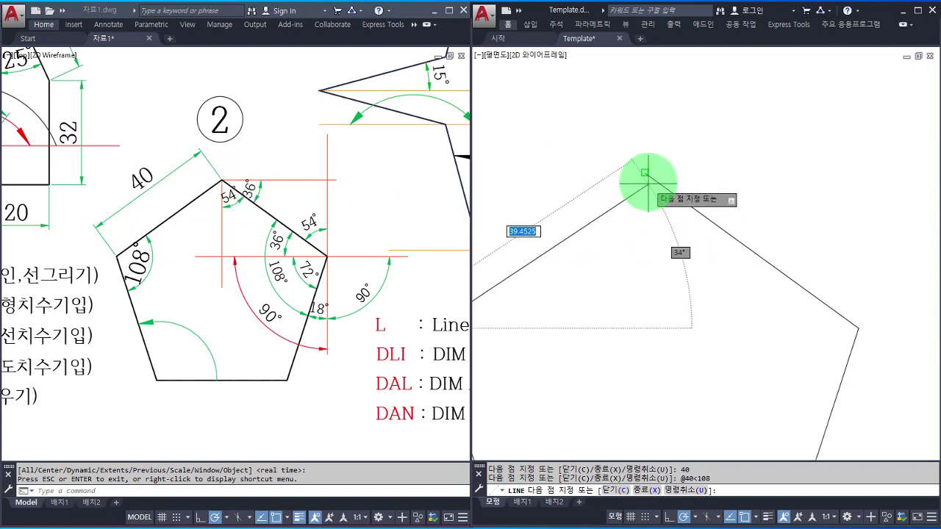
click(645, 172)
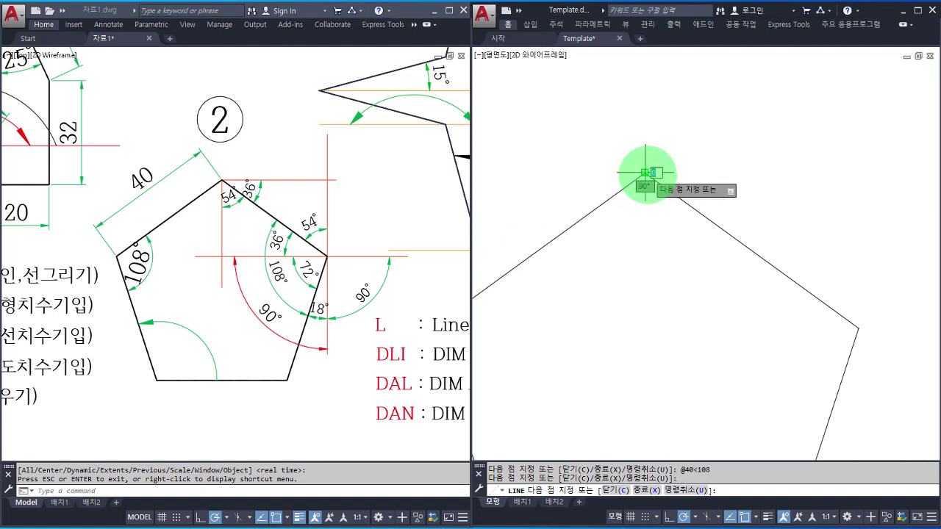
key(Return)
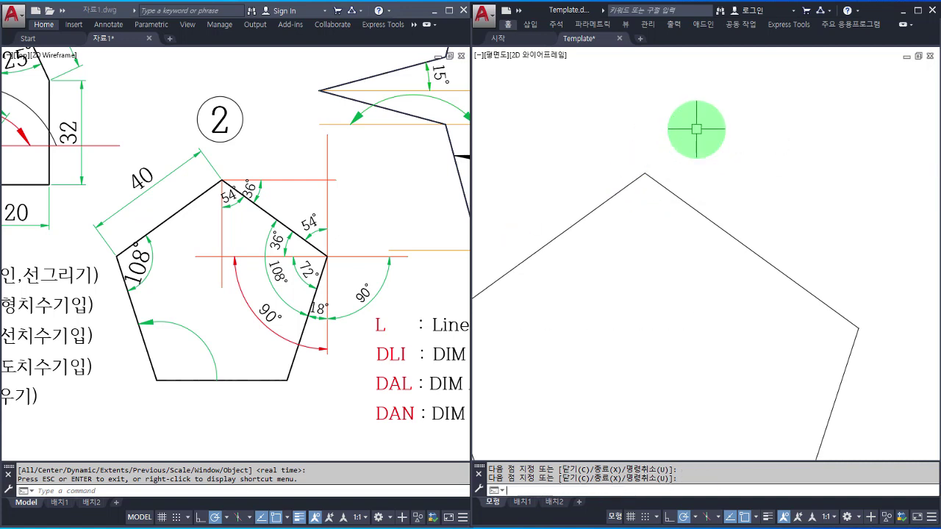
- Add an aligned dimension to the pentagon's upper-left side, placed outside the outline
scroll(666, 327, down, 5)
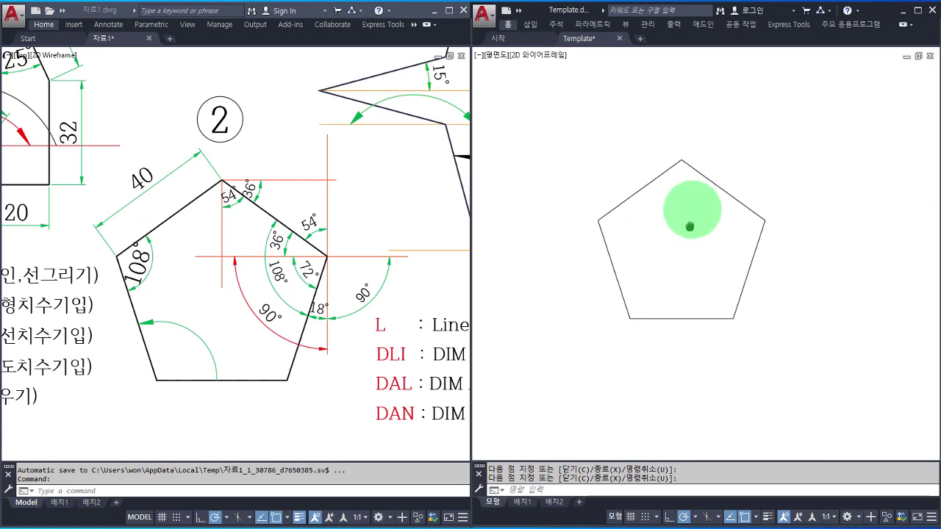
scroll(686, 193, up, 3)
middle_drag(686, 193, 683, 206)
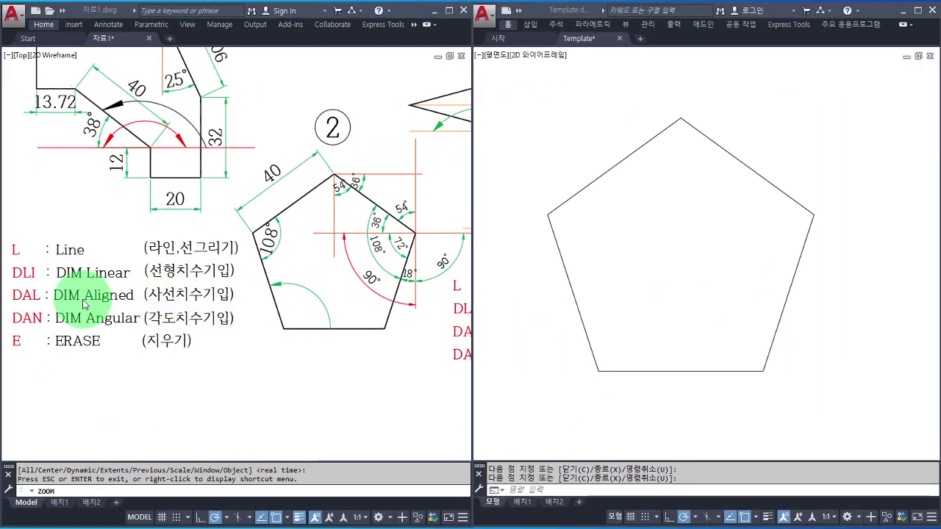
click(621, 248)
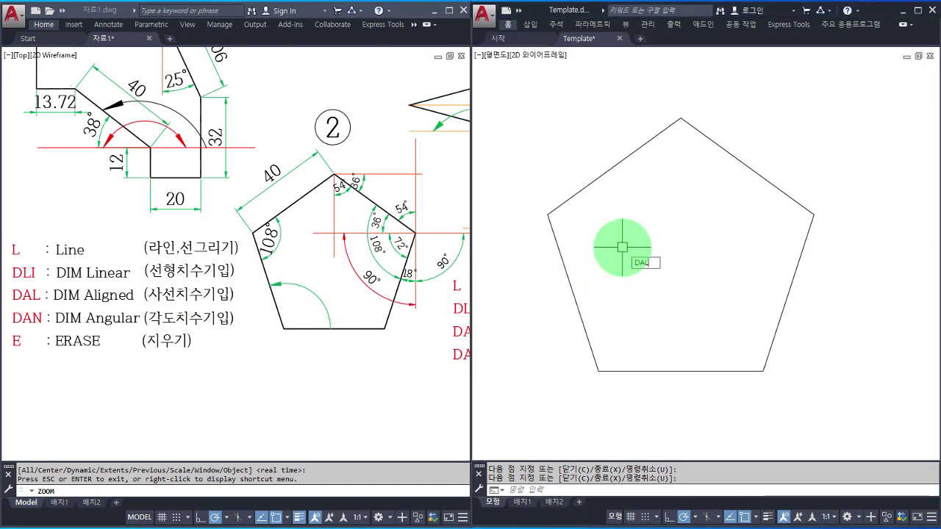
text(DAL)
key(Return)
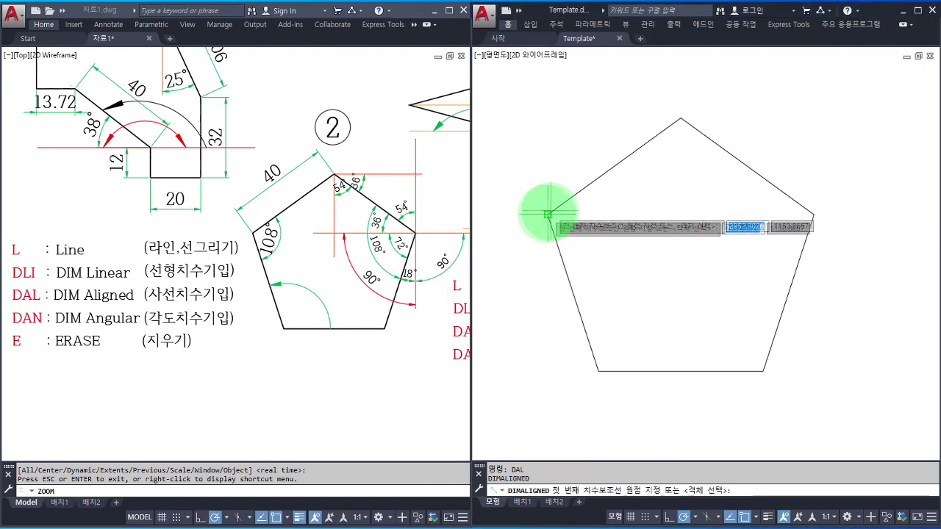
click(547, 215)
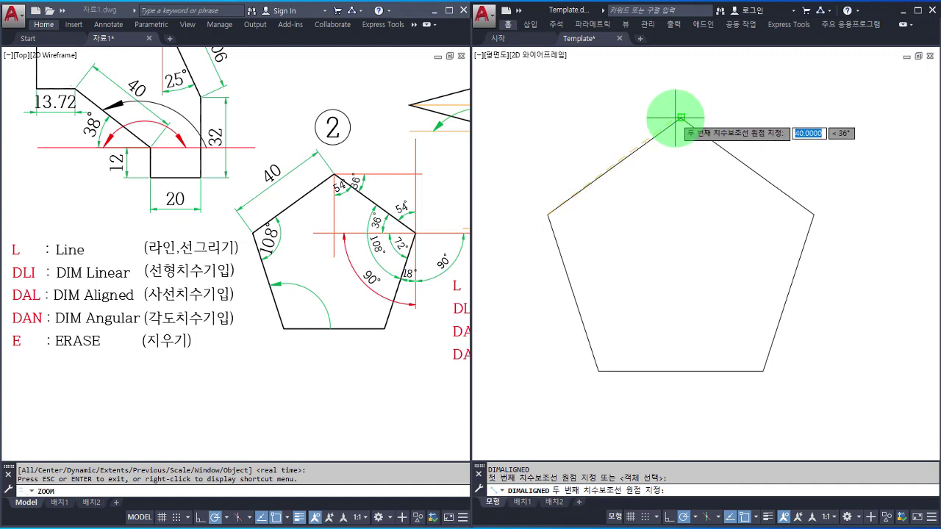
click(681, 118)
click(637, 107)
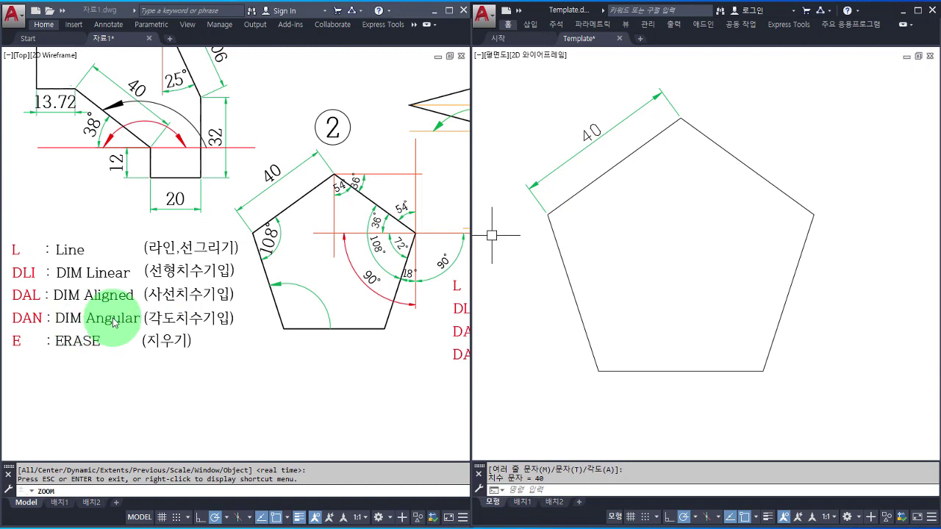
- Add angular dimensions inside the pentagon at its left corner and its top corner
key(Return)
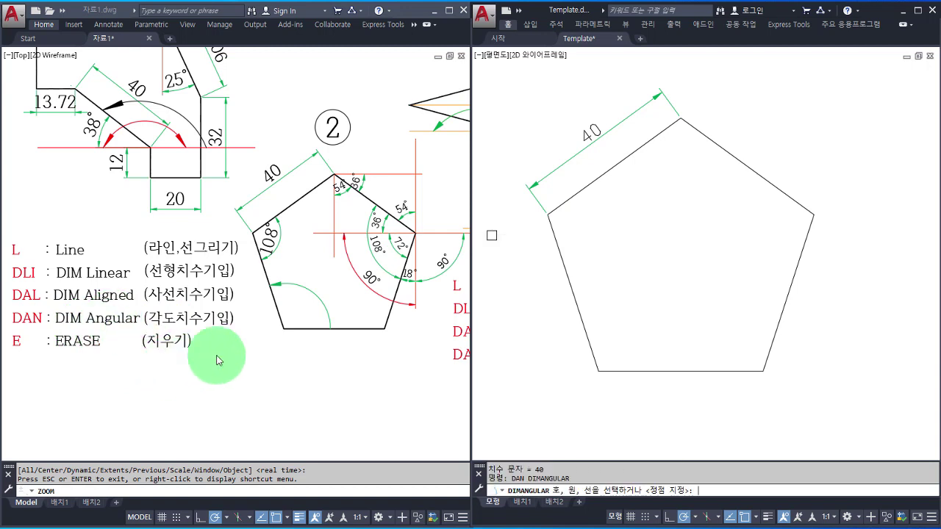
click(564, 266)
click(588, 185)
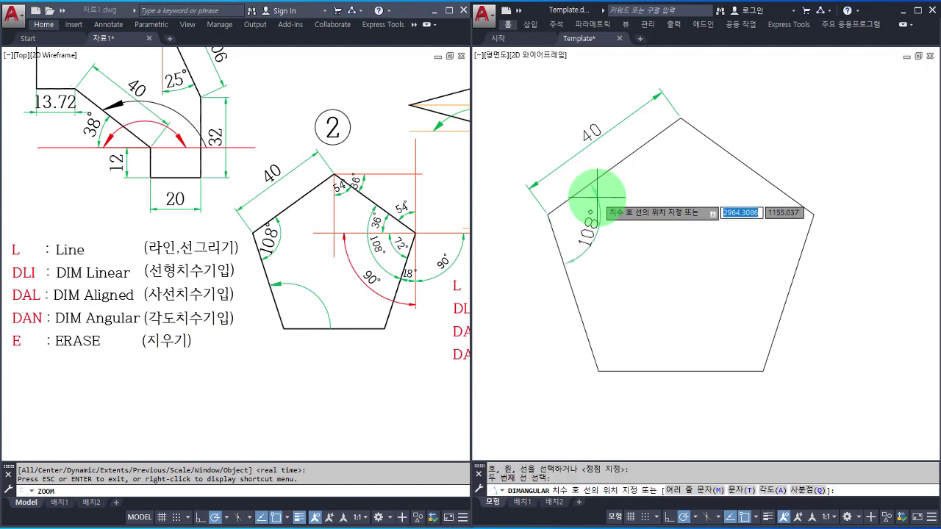
click(597, 197)
key(Return)
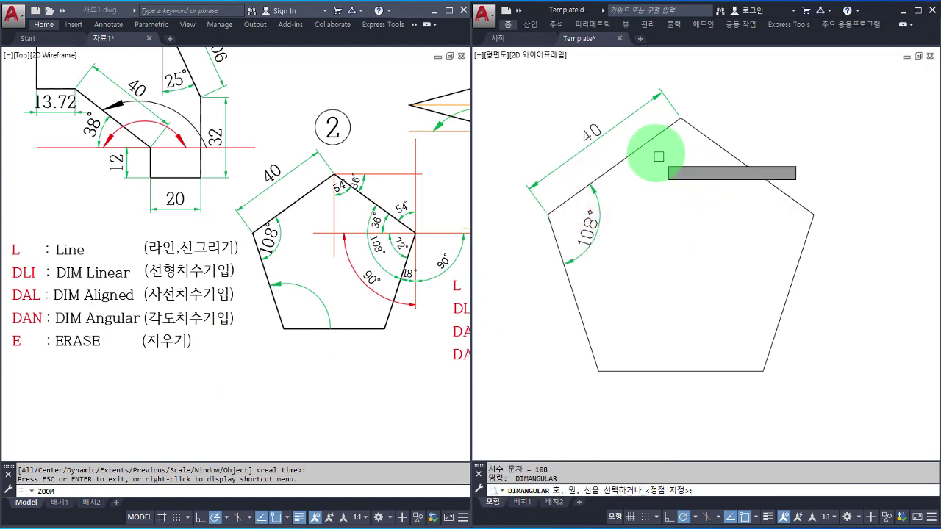
click(646, 147)
click(710, 140)
click(680, 156)
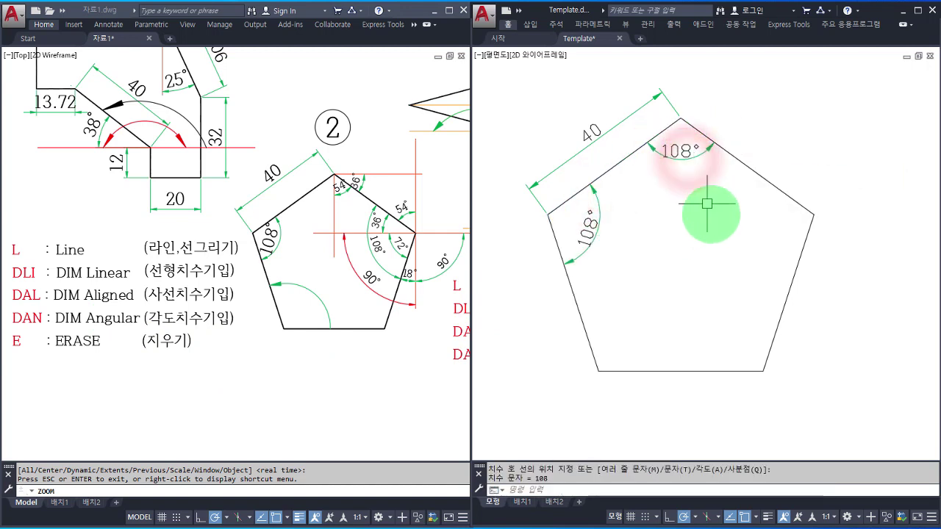
- Add angular dimensions inside the pentagon at its right corner and its lower-right corner
key(Return)
click(776, 189)
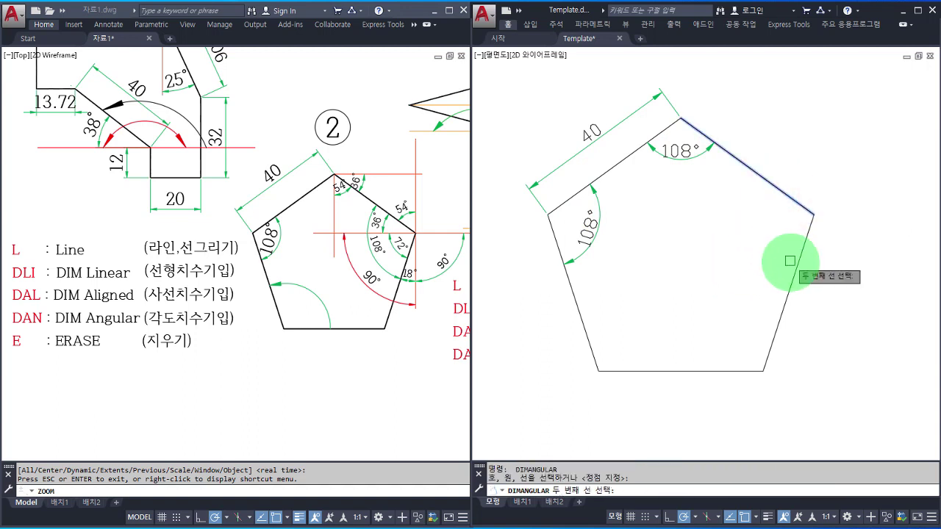
click(789, 263)
click(785, 229)
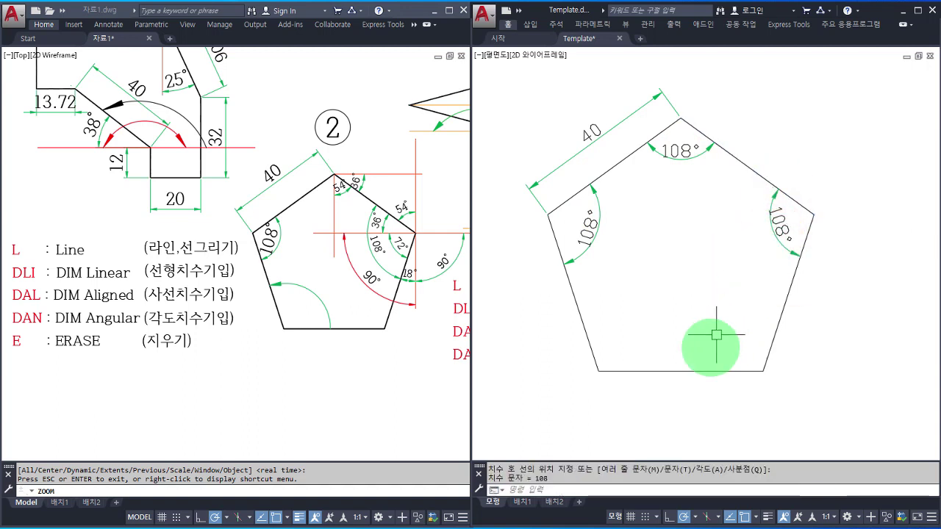
key(Return)
click(724, 371)
click(775, 335)
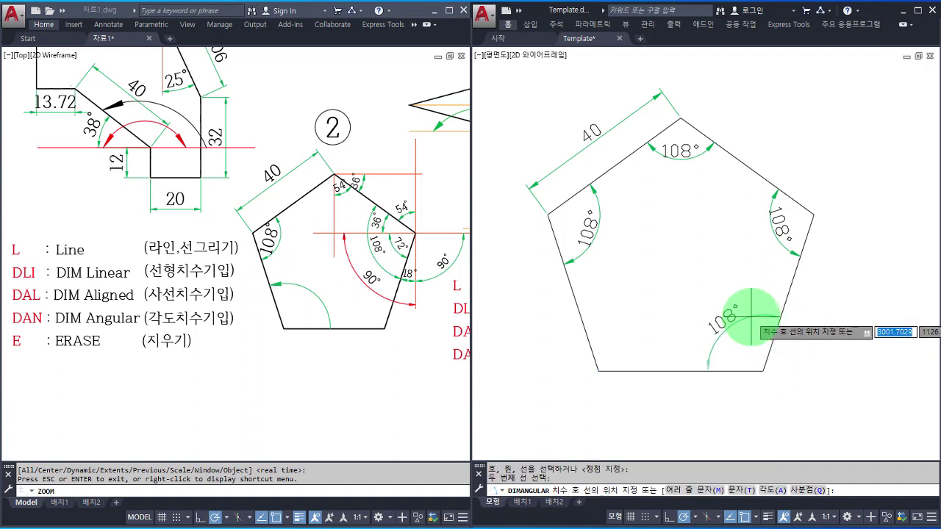
click(751, 317)
- Add an angular dimension inside the pentagon at its lower-left corner
key(Return)
click(586, 328)
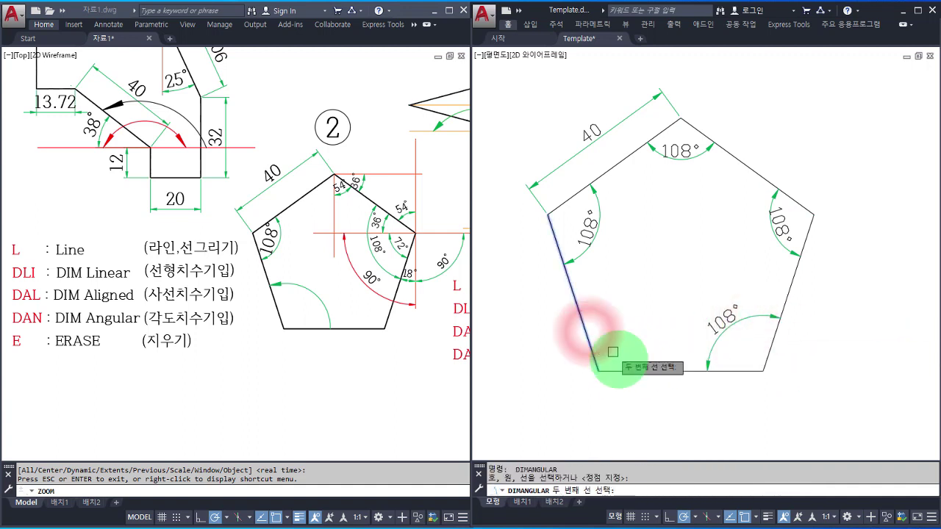
click(620, 370)
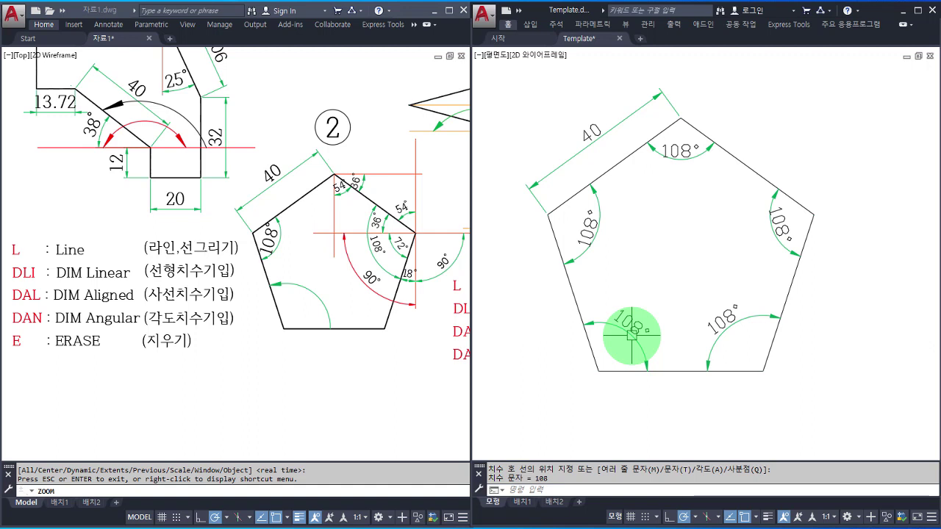
click(631, 334)
key(Escape)
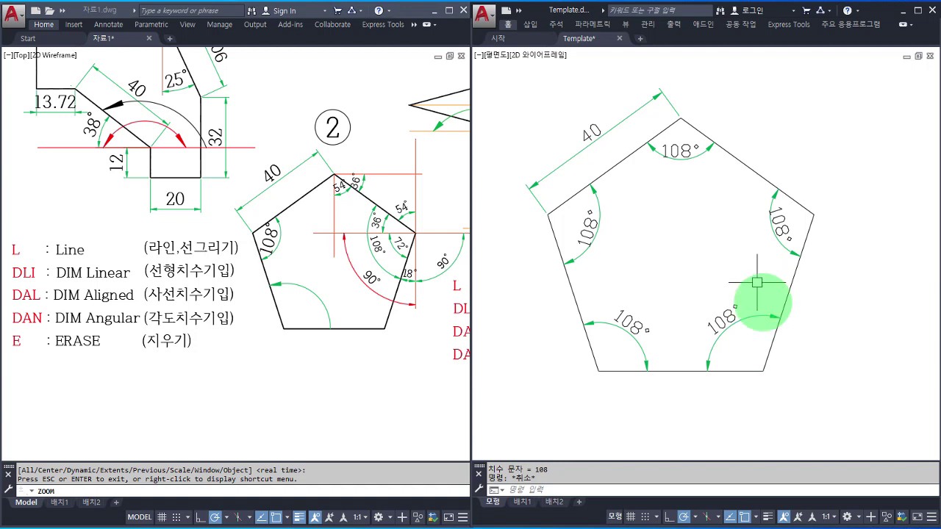
- Erase the whole pentagon together with all its dimensions from the Template drawing
click(868, 429)
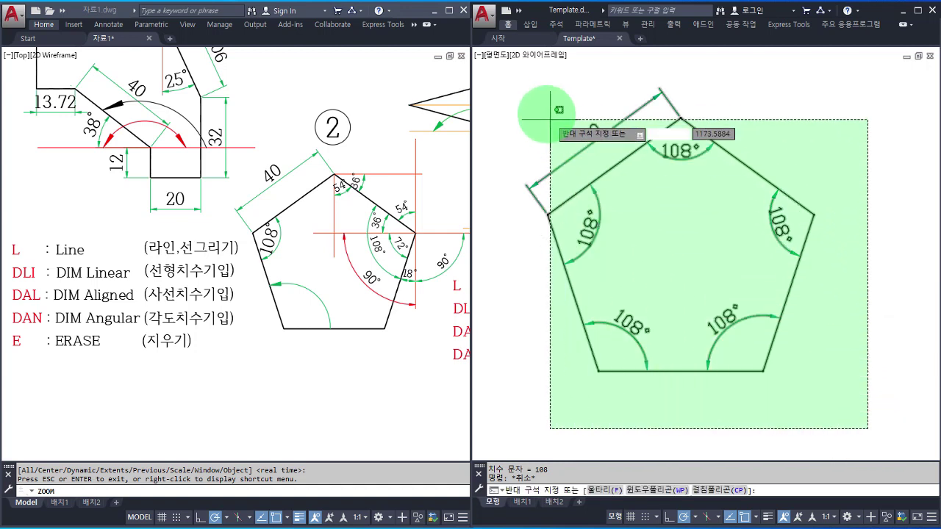
click(519, 79)
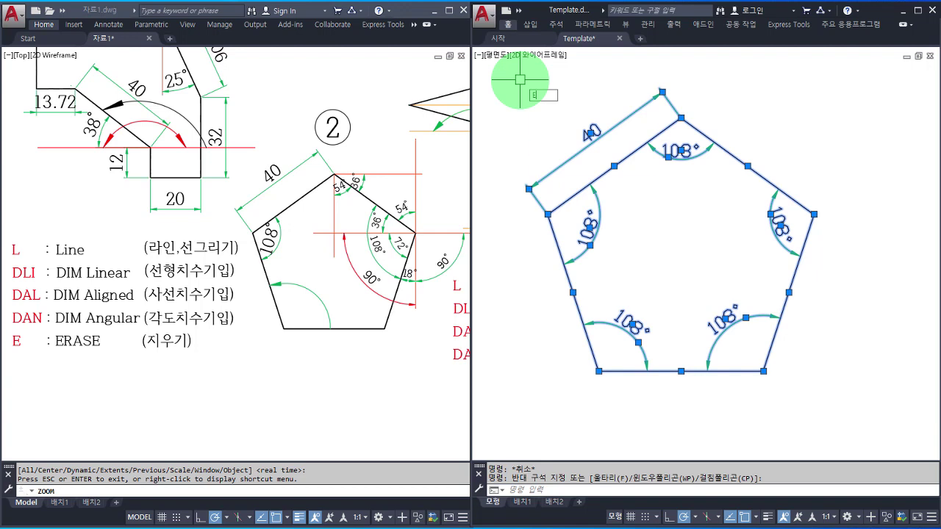
text(E)
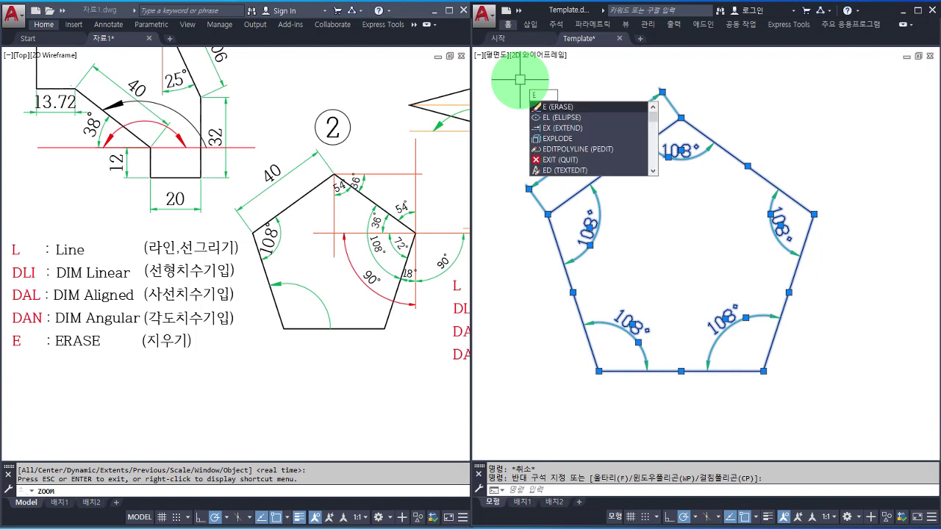
key(Return)
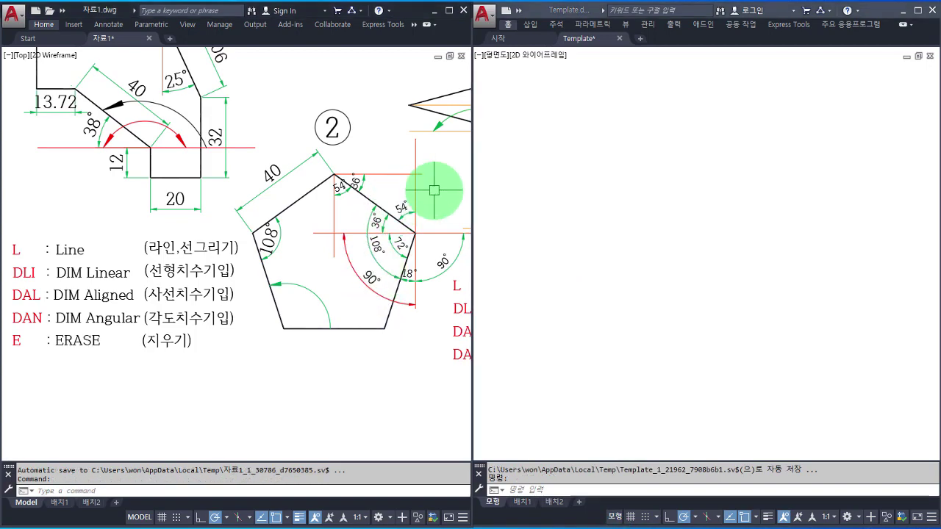
- In the reference drawing, measure the angle between star 3's top horizontal line and its upper-right edge with a temporary angular dimension, removing it again
mouse_move(433, 190)
middle_down()
mouse_move(273, 255)
mouse_move(135, 357)
mouse_move(120, 342)
middle_up()
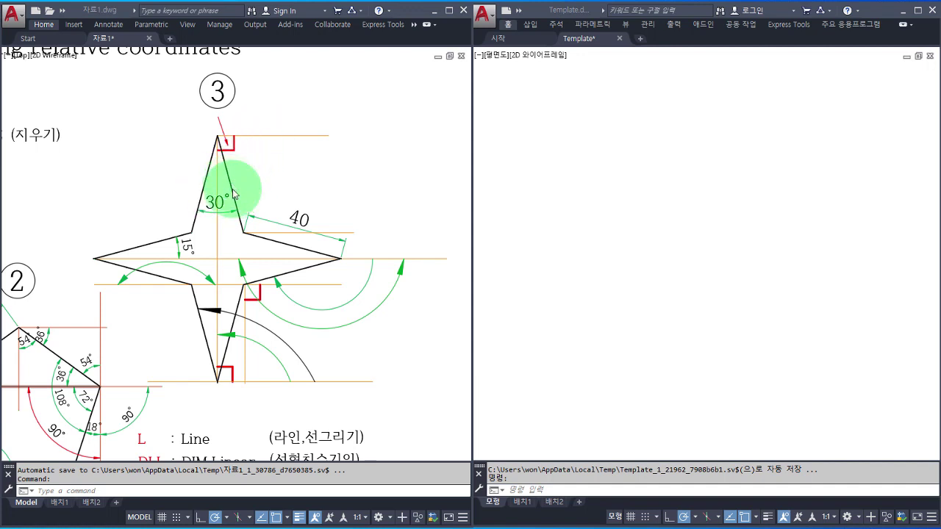
click(283, 174)
text(DIMA)
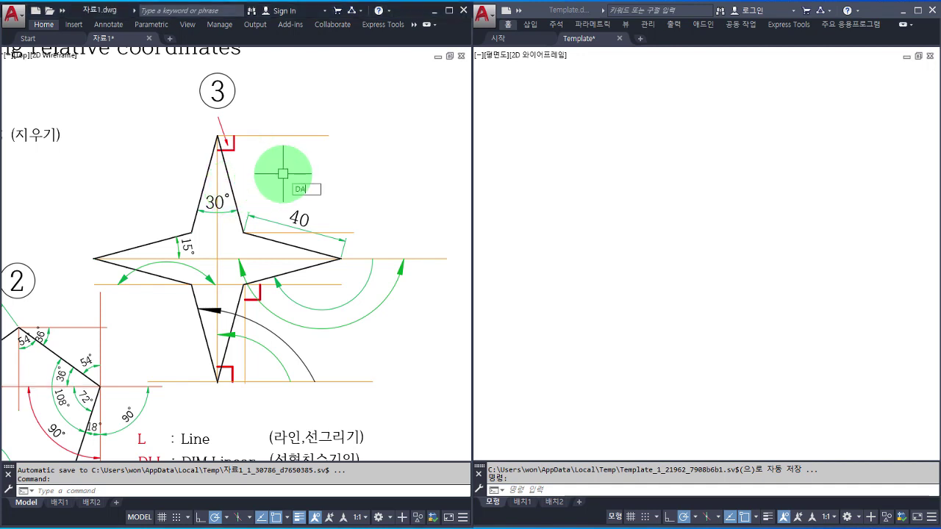
text(N)
key(Return)
click(273, 139)
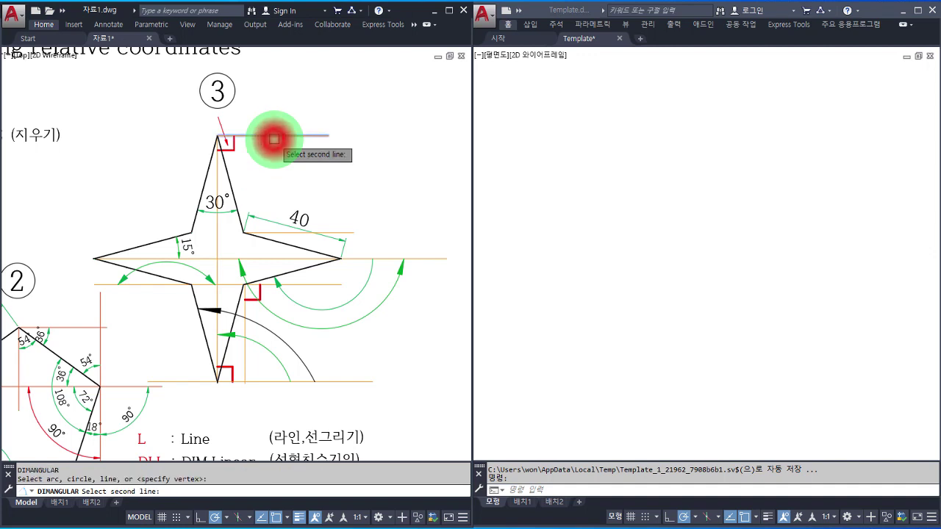
click(231, 175)
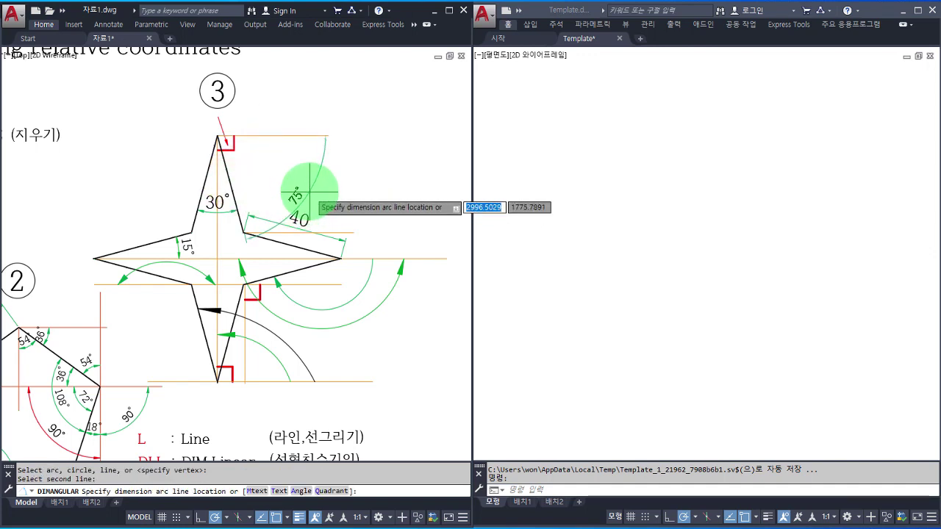
click(295, 169)
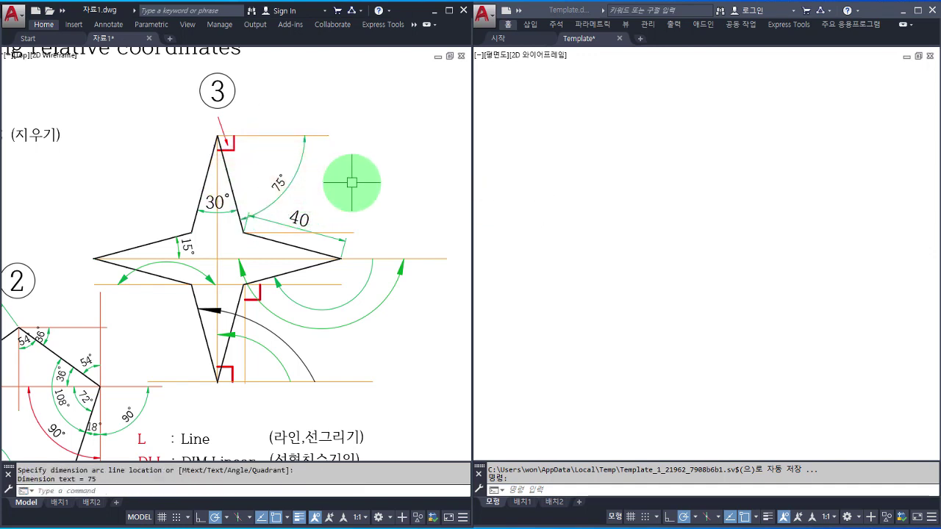
click(297, 166)
key(Delete)
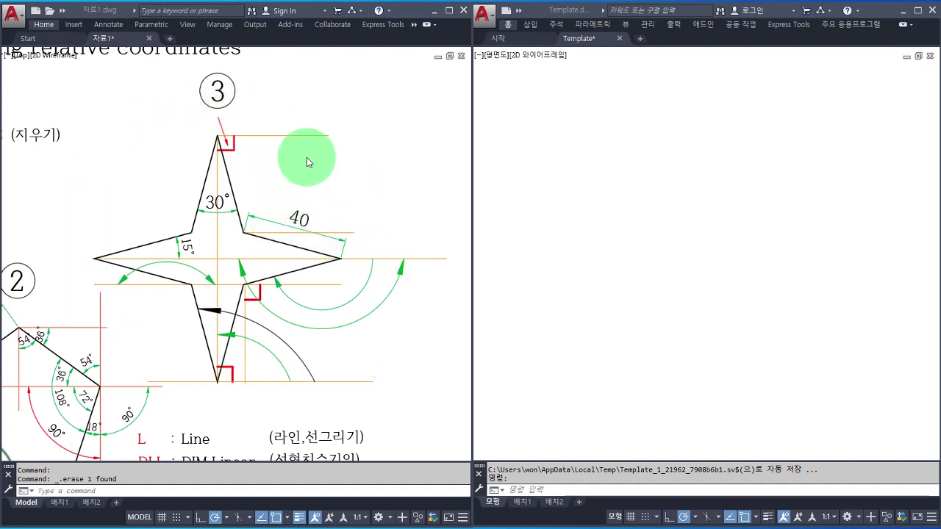
- In the Template drawing, draw the star's first edge from its top tip as a line of 40 units at -75°
click(595, 218)
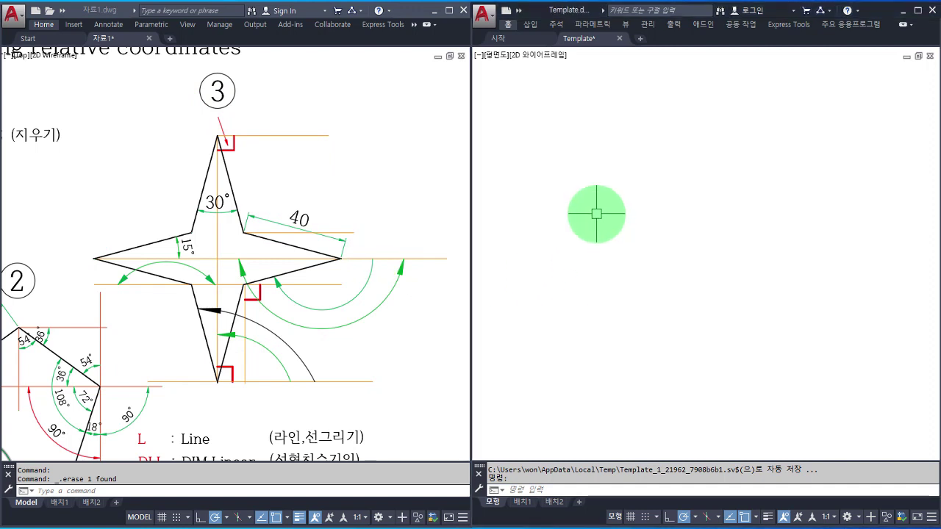
key(Return)
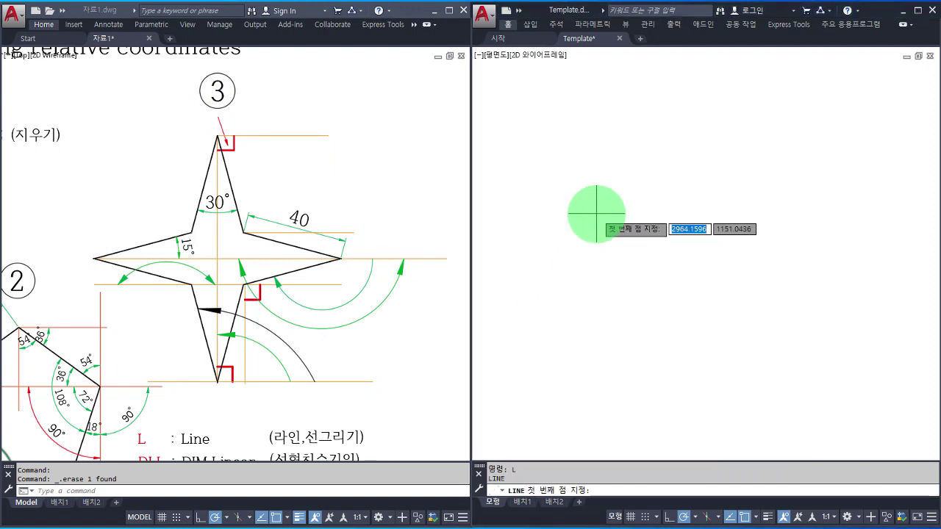
click(661, 137)
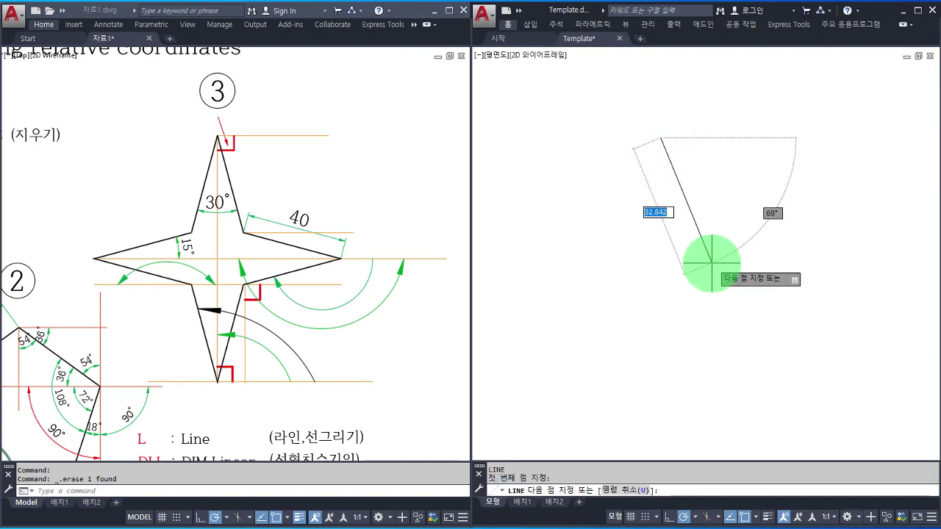
text(@40)
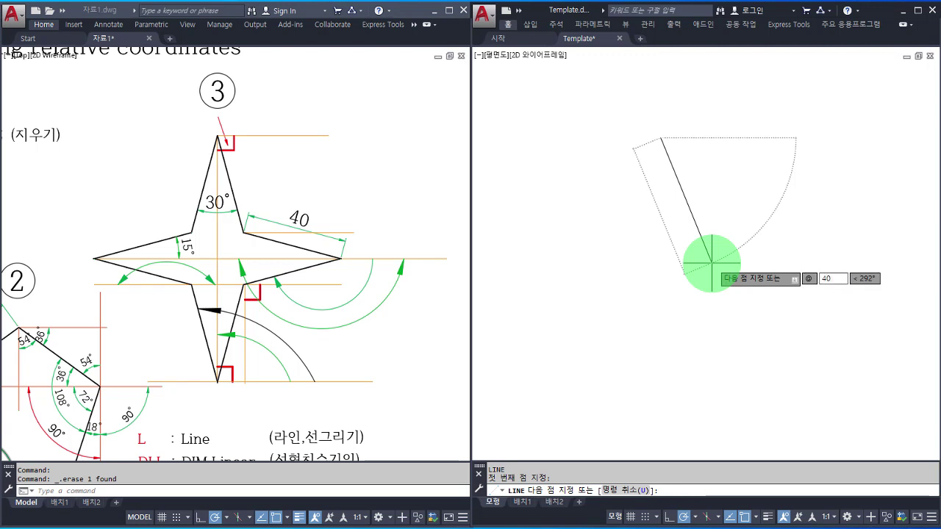
key(Tab)
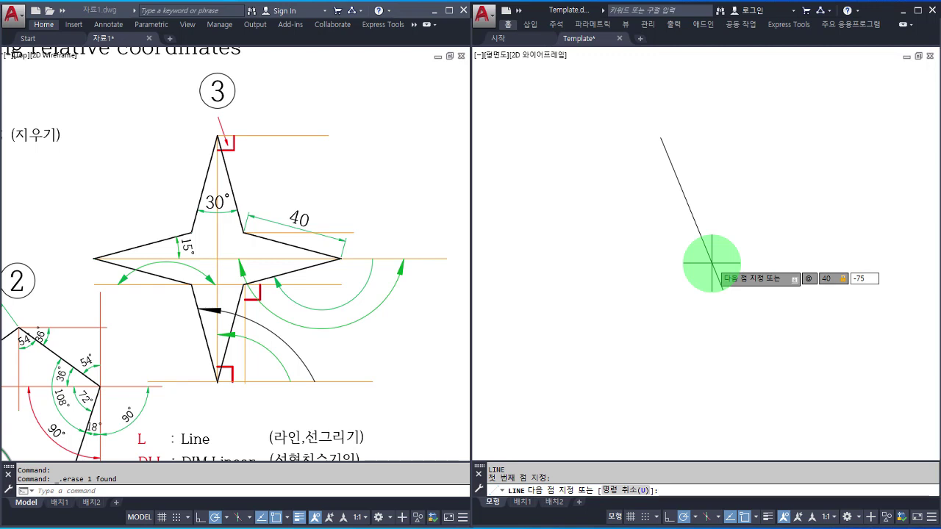
key(Return)
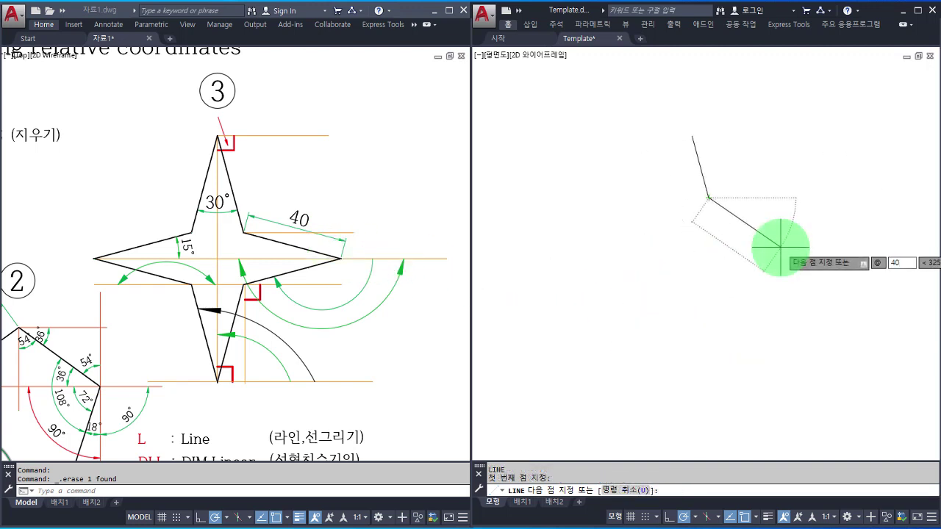
- Continue the star's outline from the inner corner to the right tip, 40 units at -15°
key(Tab)
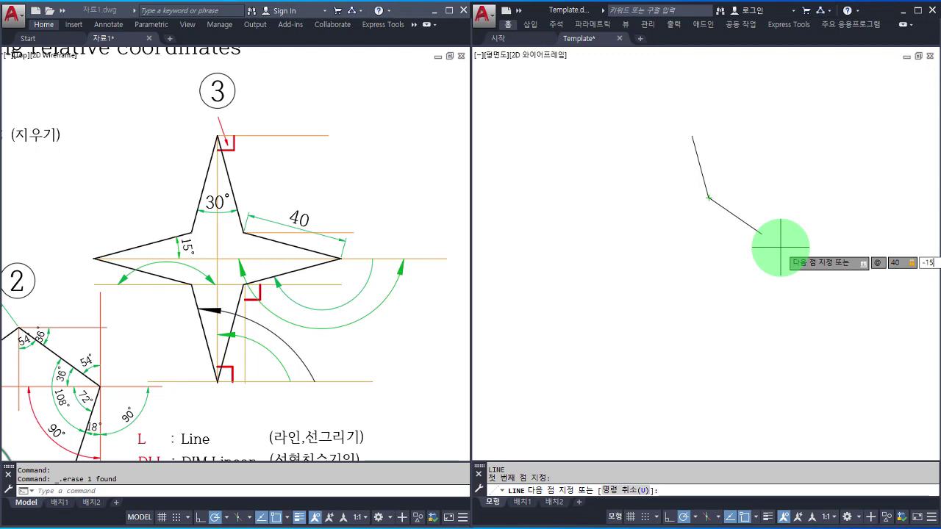
text(-15)
key(Return)
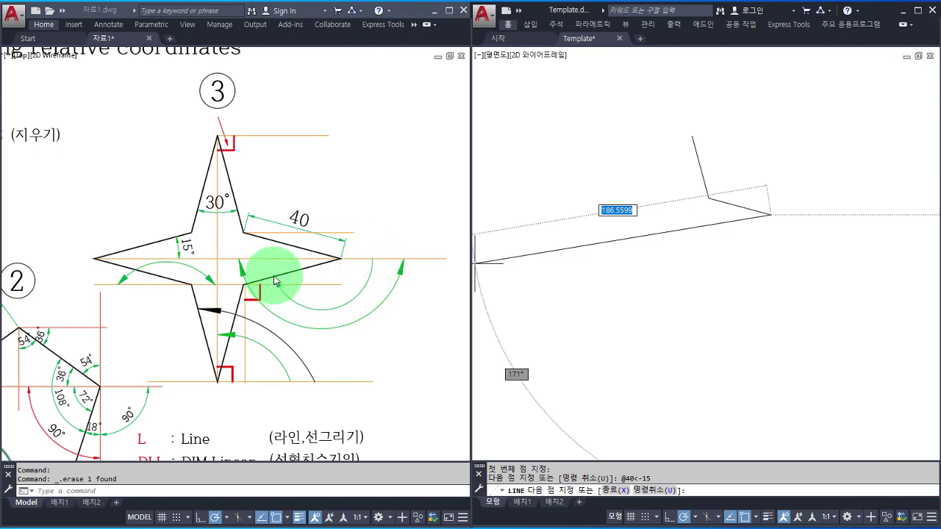
- Continue the star's outline from the right tip to the lower-right inner corner, 40 units at -165°
key(Return)
key(Return)
key(Return)
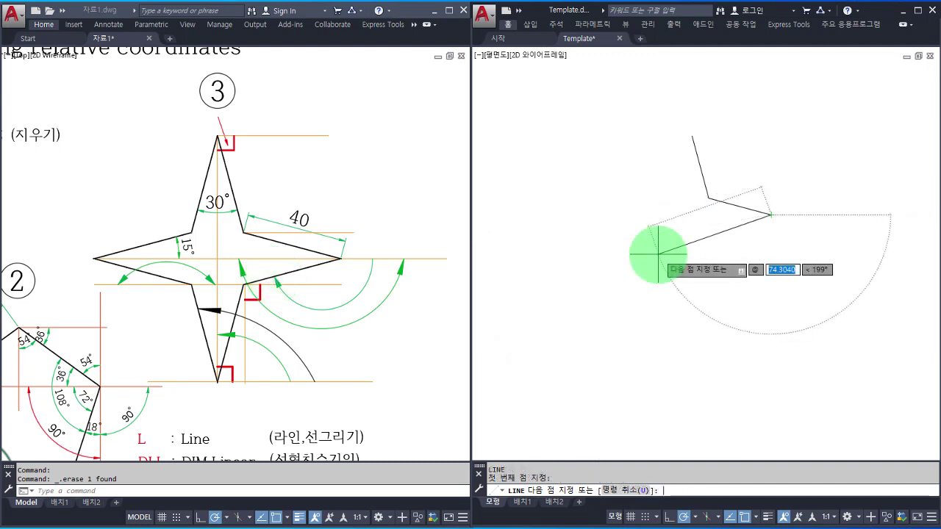
text(40)
key(Tab)
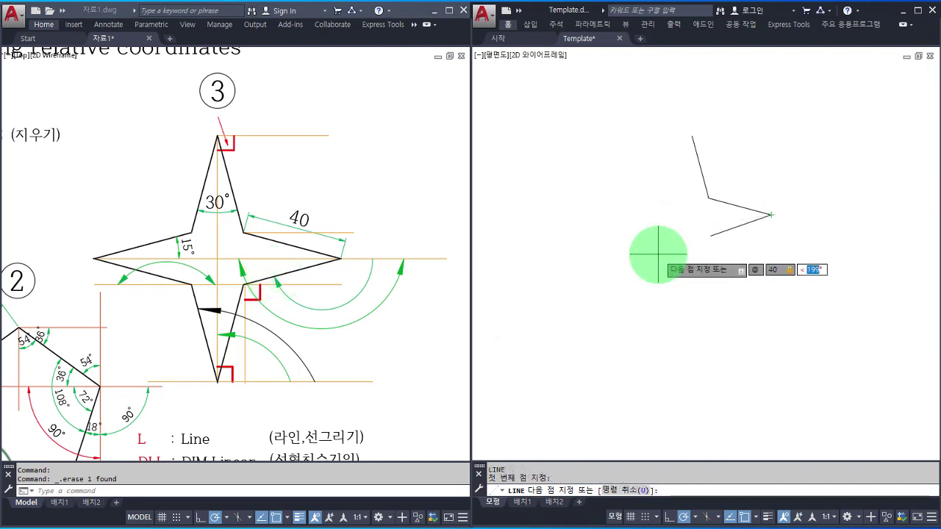
text(-16)
key(Return)
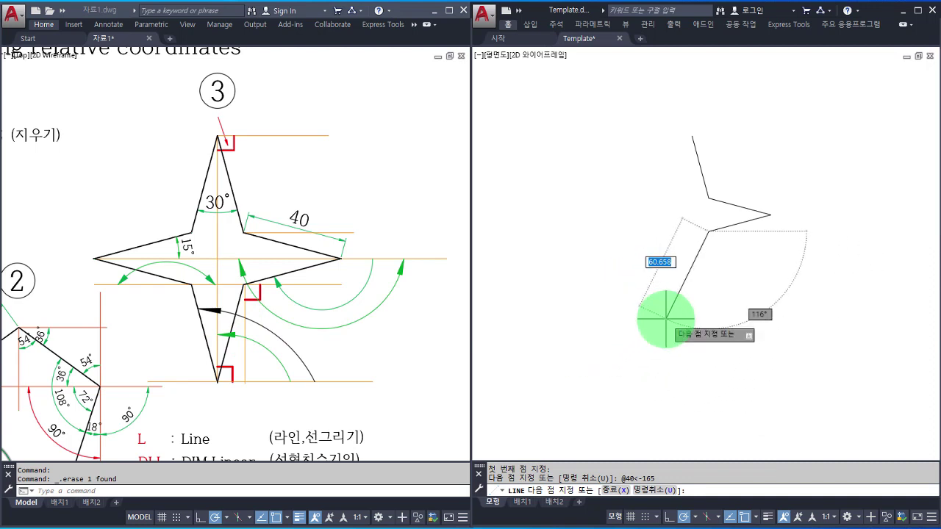
- Draw the next star edge from the lower-right inner corner to the bottom tip, 40 units at -105°
text(@40)
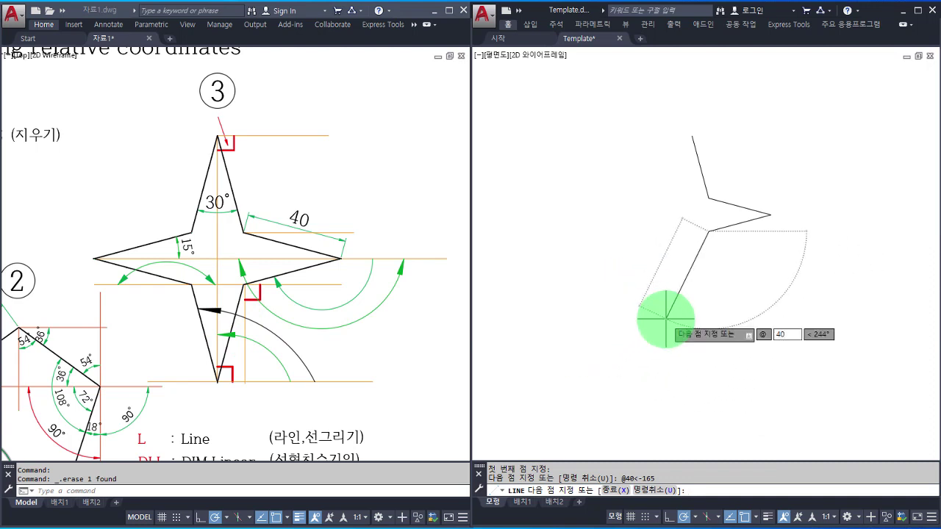
key(Tab)
text(-)
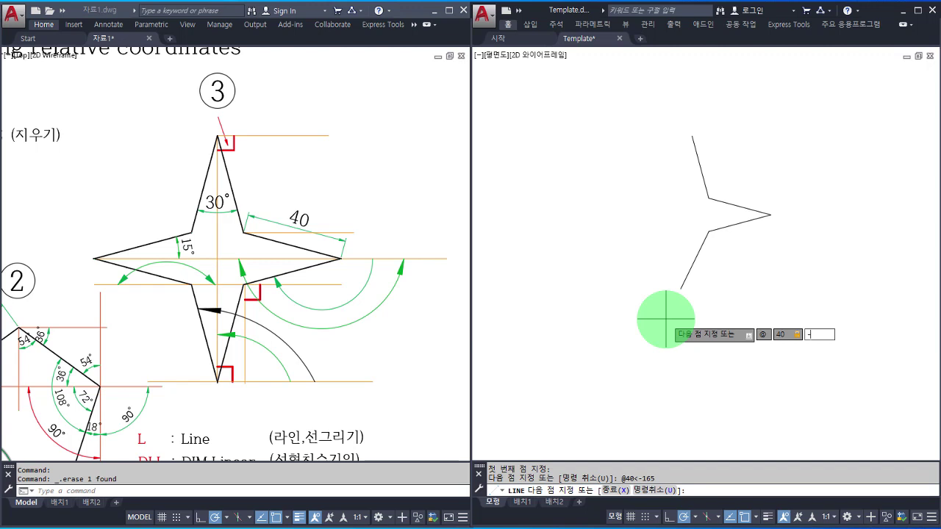
text(105)
key(Return)
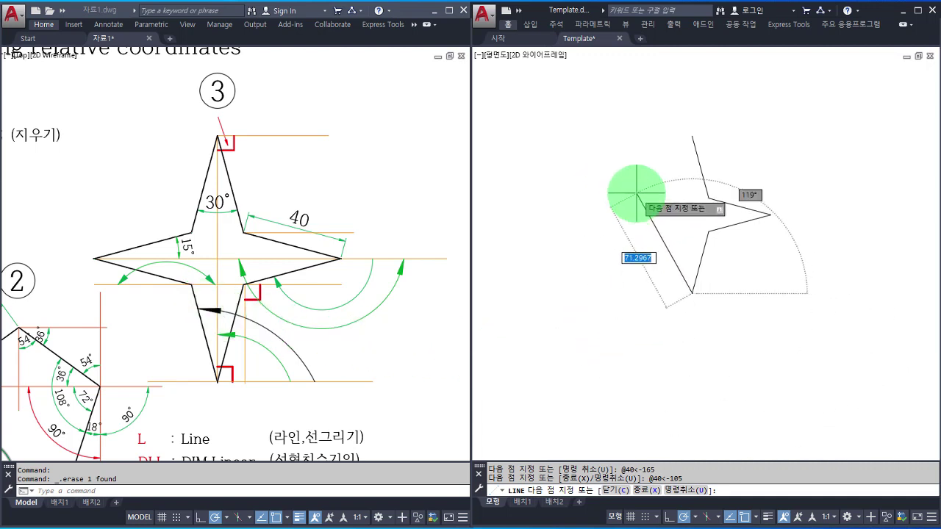
- Add the star edge from the bottom tip up to the lower-left inner corner, 40 units at 105°
text(@40)
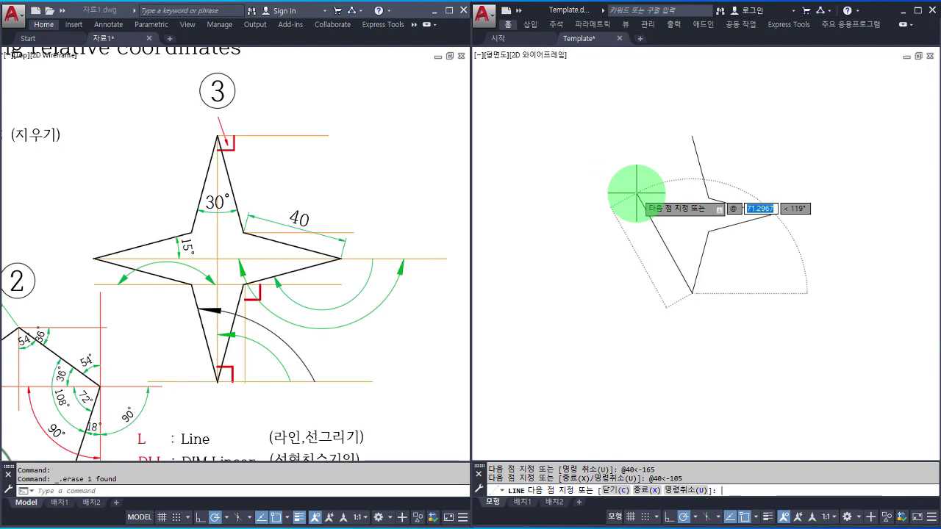
text(< 119°)
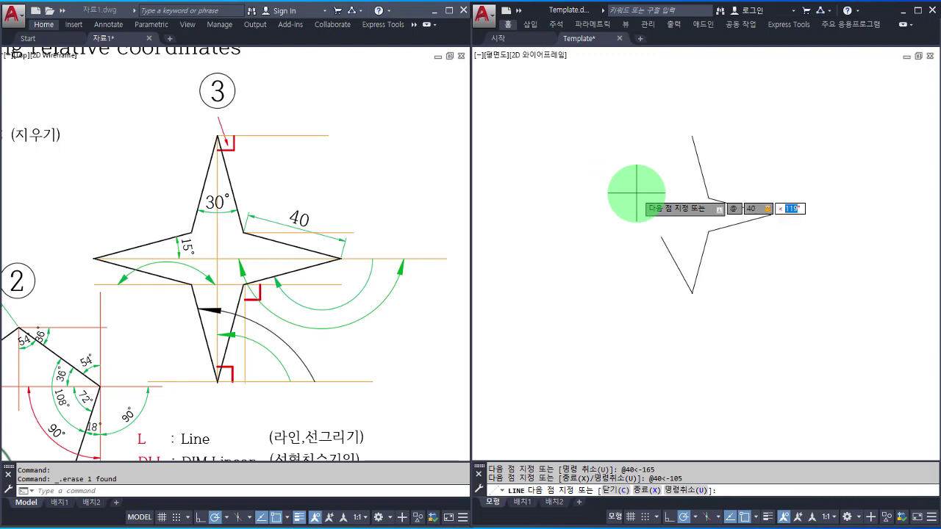
text(105)
key(Return)
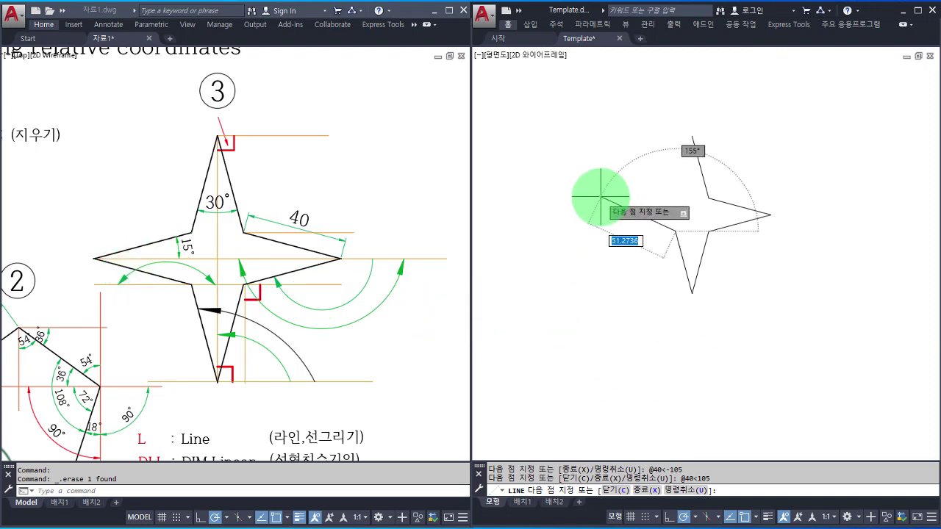
- Extend the outline from the lower-left inner corner to the star's left tip, 40 units at 165°
text(@)
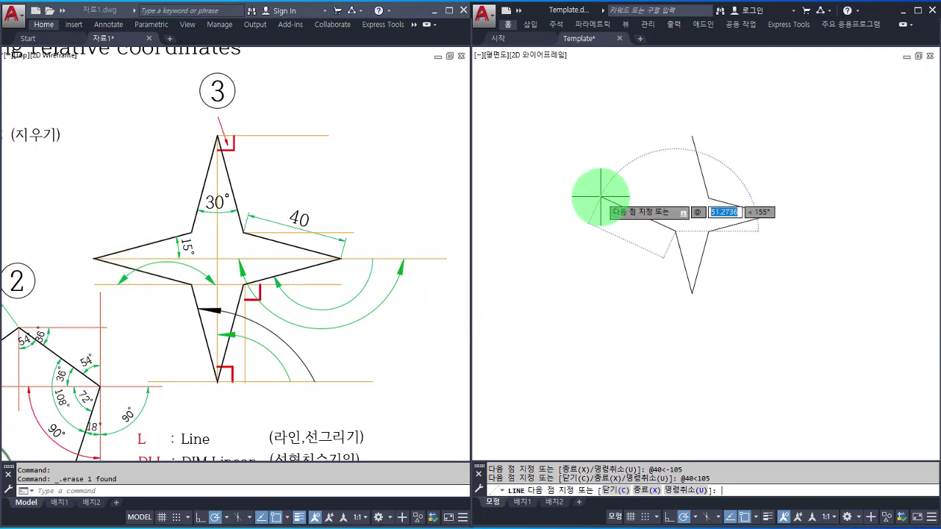
text(40)
key(Tab)
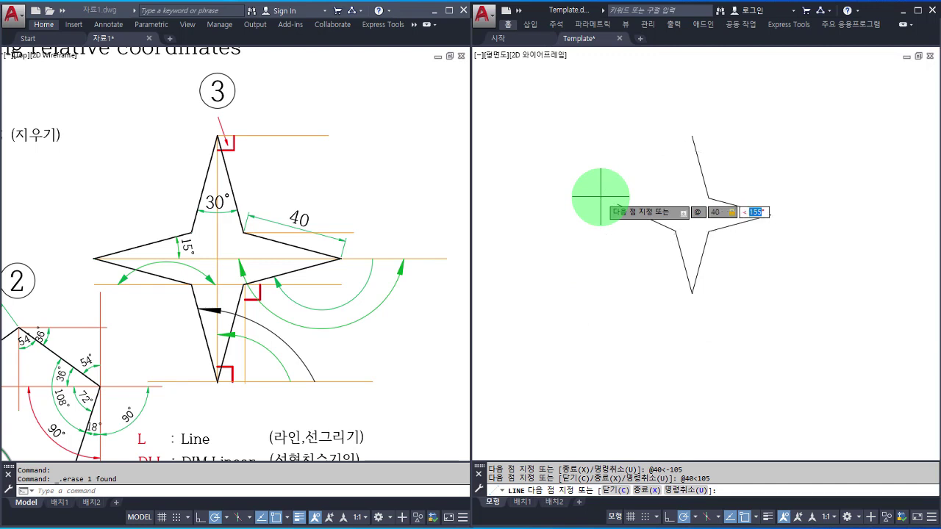
text(16)
key(Return)
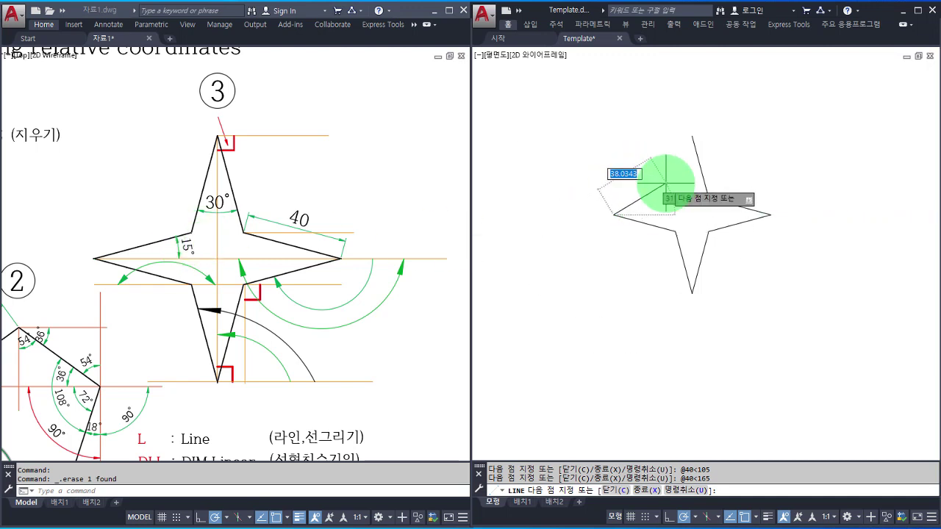
- Draw the edge from the left tip 40 units at 15°, and close the star's outline at its top tip
text(@ )
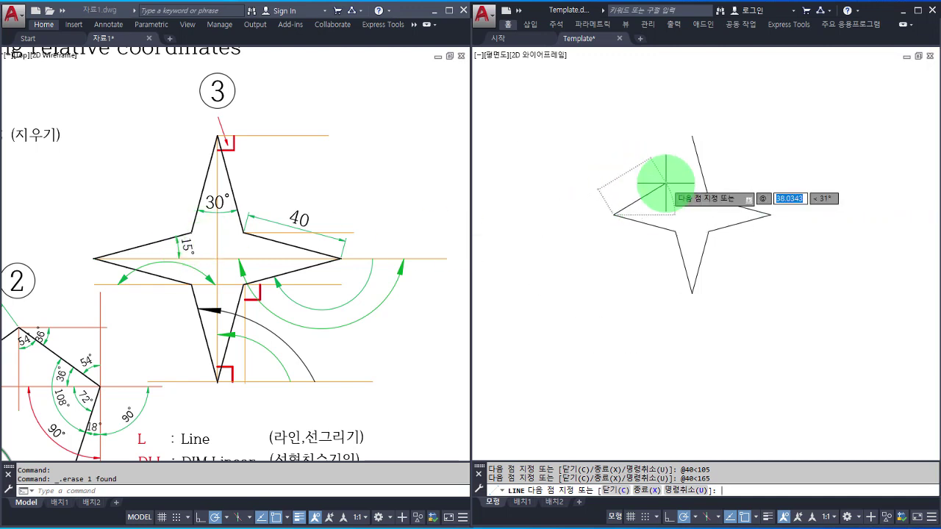
text(40)
key(Tab)
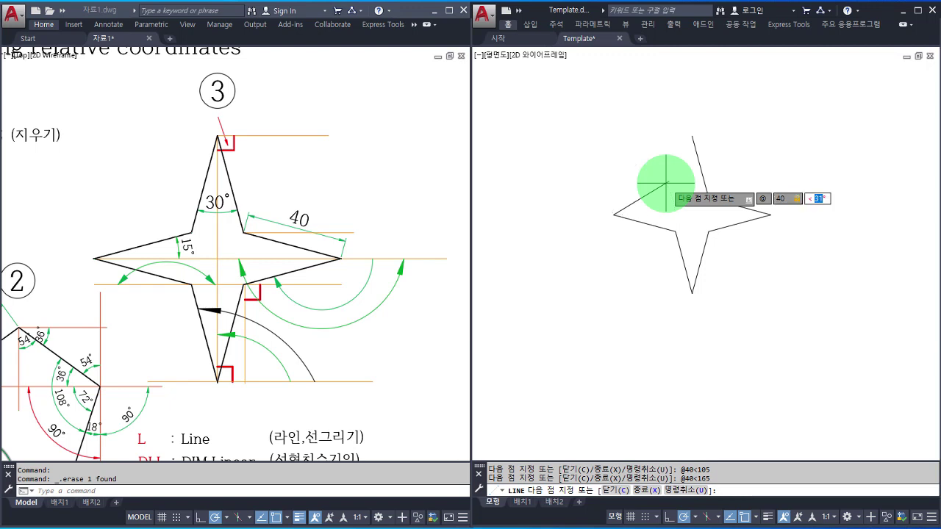
text(15)
key(Return)
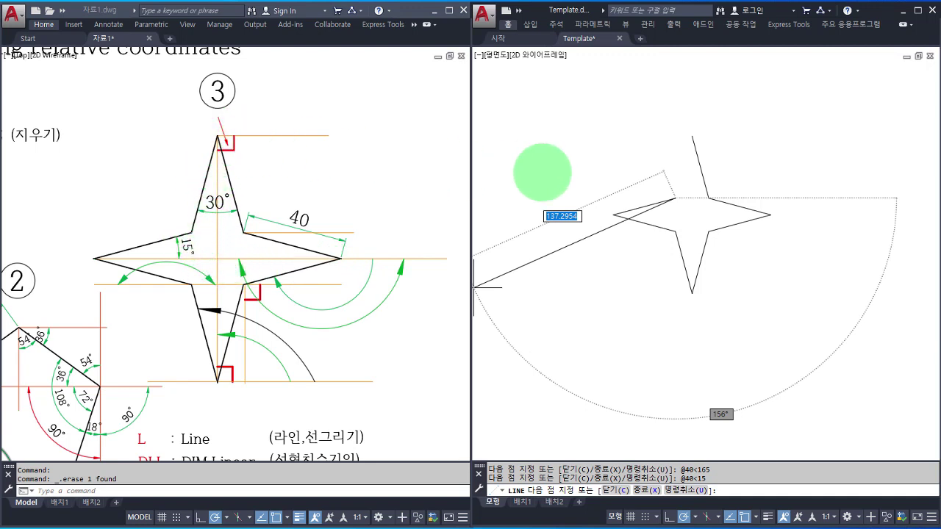
click(691, 136)
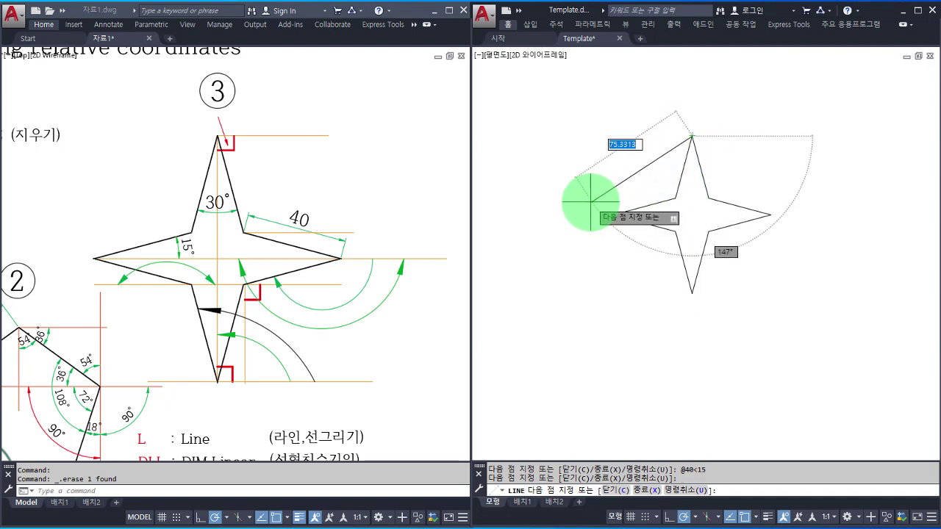
key(Return)
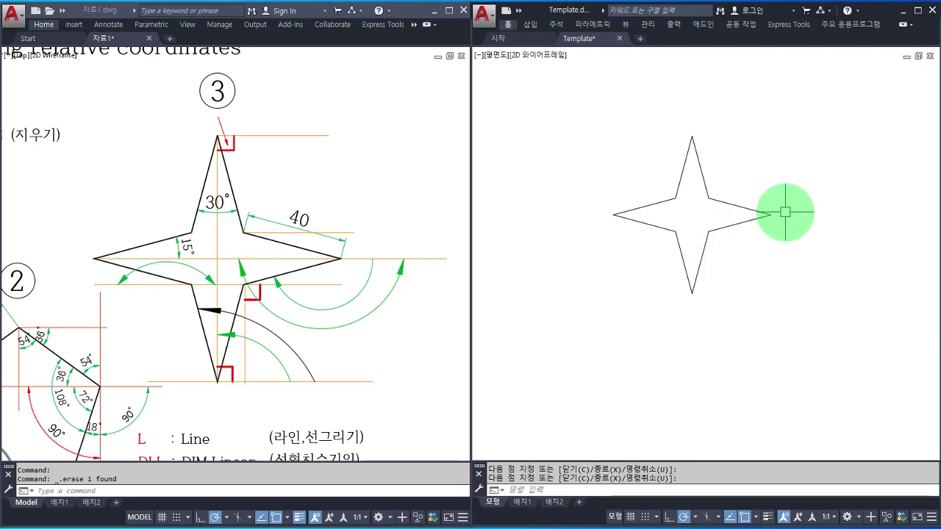
- Add an aligned dimension above the upper edge of the star's right point
middle_drag(697, 214, 669, 256)
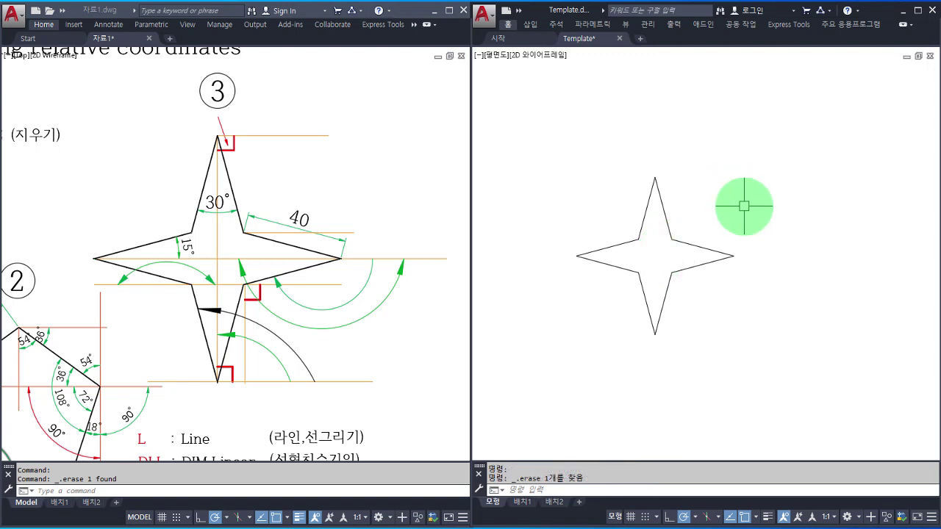
text(DAL)
key(Return)
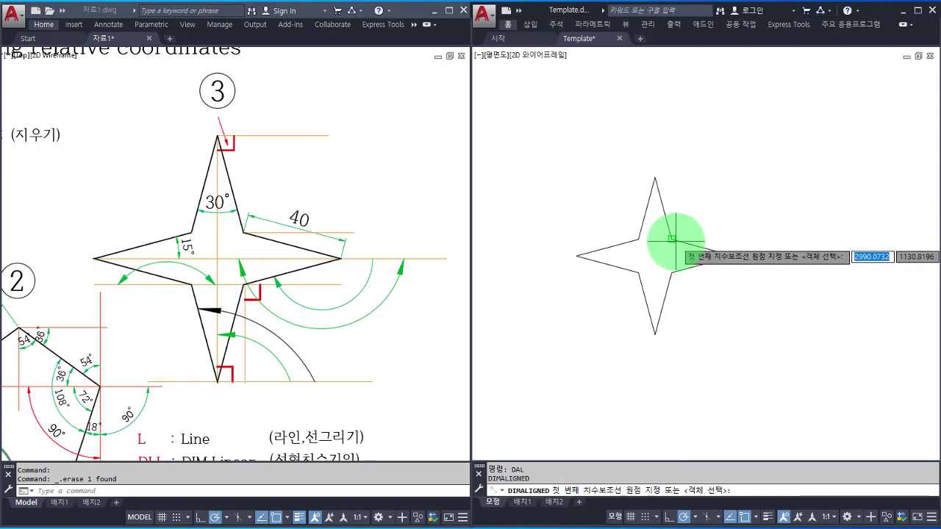
click(672, 239)
click(734, 256)
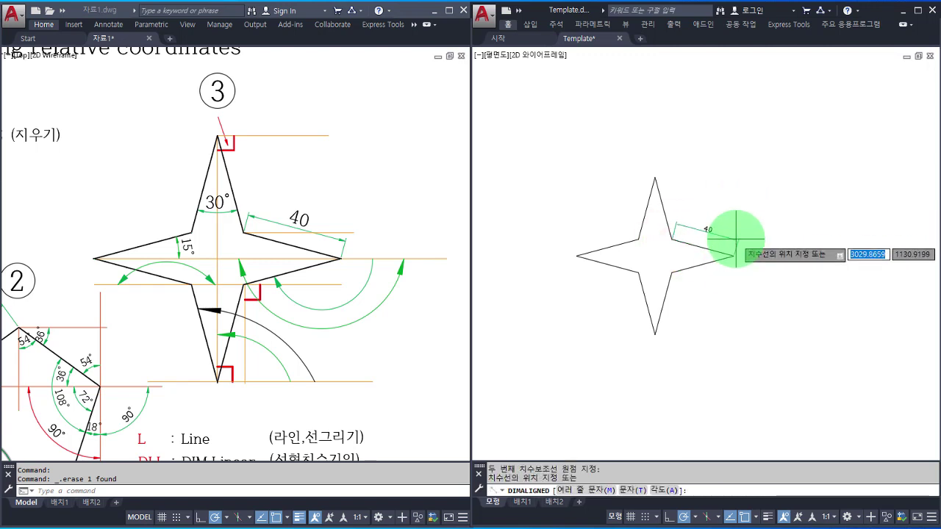
click(736, 233)
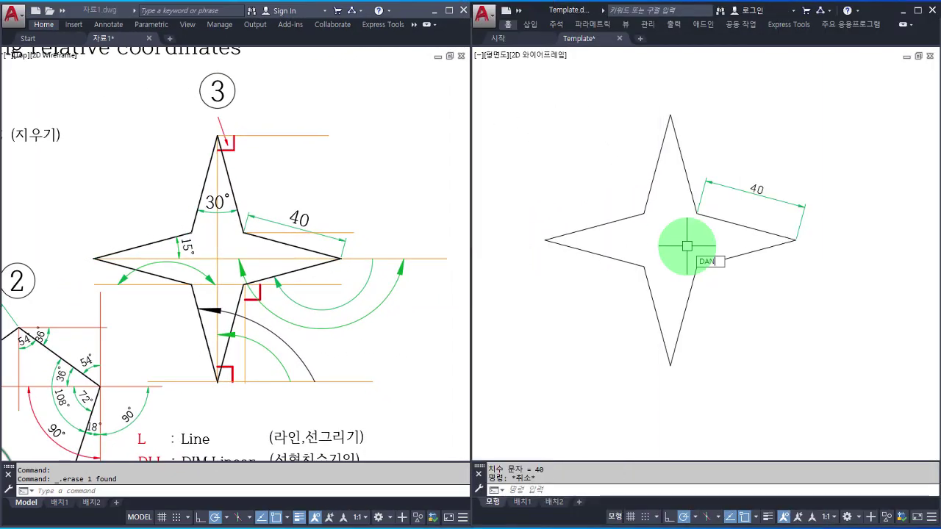
- Add angular dimensions inside the star's top point and right point, between the two edges of each
key(Return)
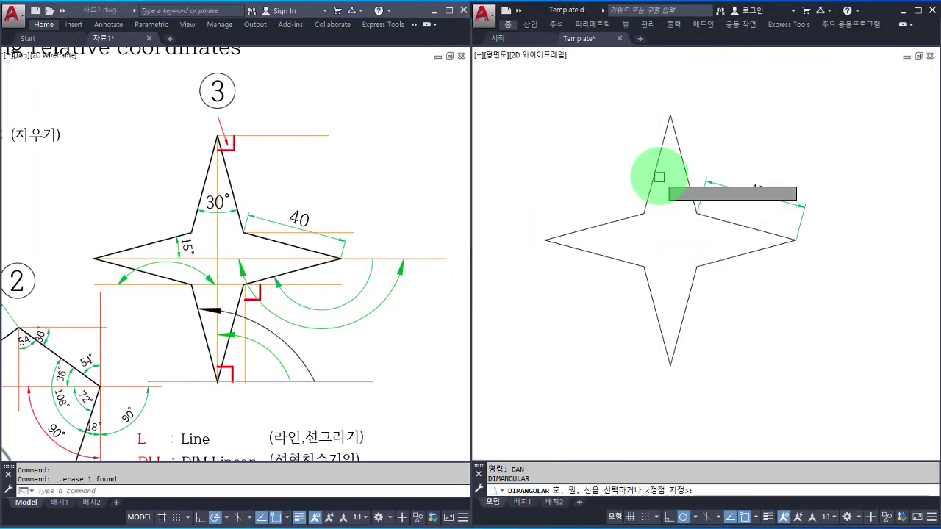
click(656, 173)
click(683, 165)
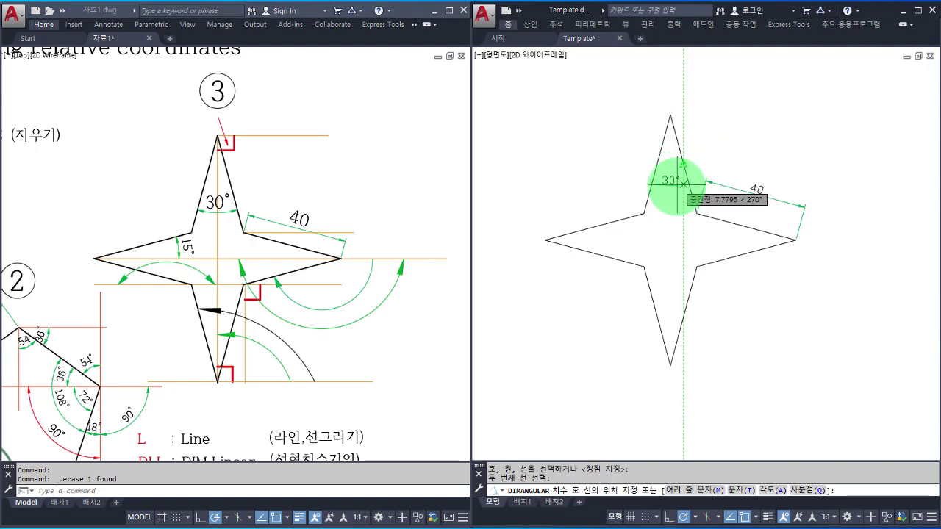
click(666, 182)
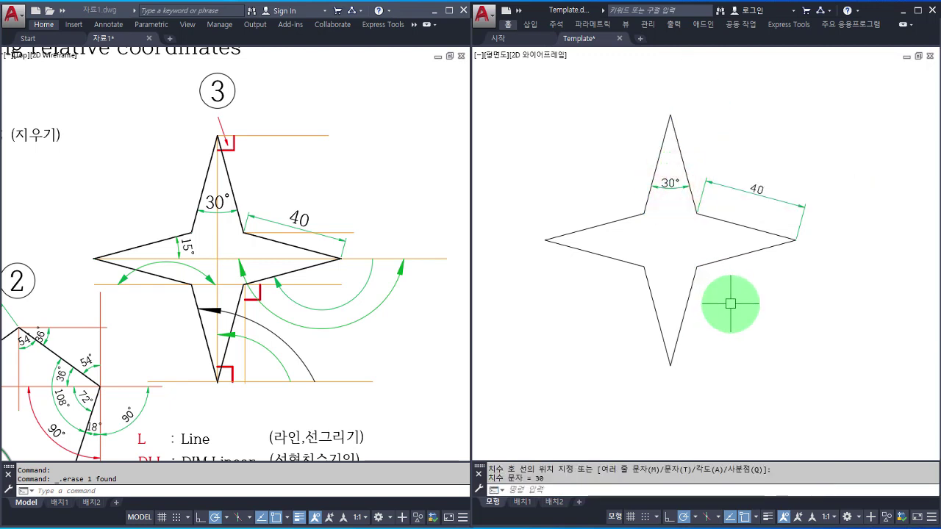
key(Return)
click(727, 254)
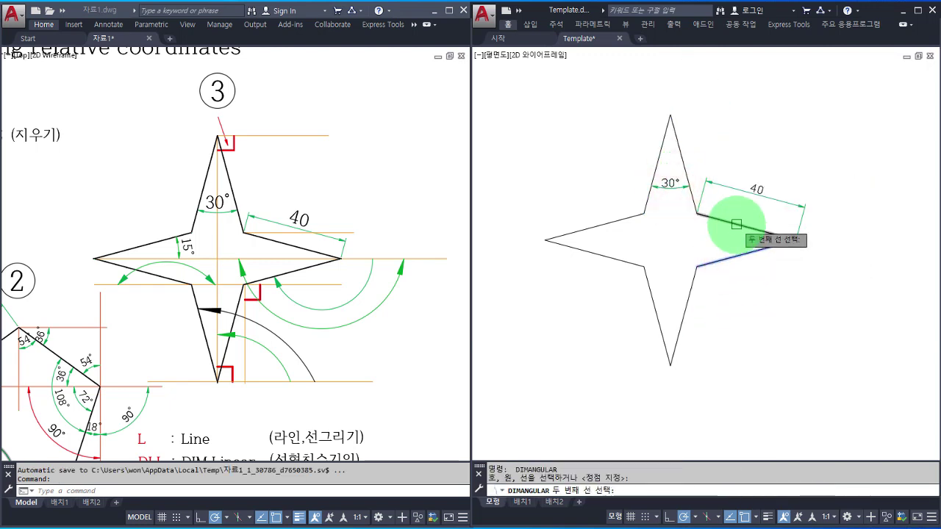
click(737, 225)
click(714, 235)
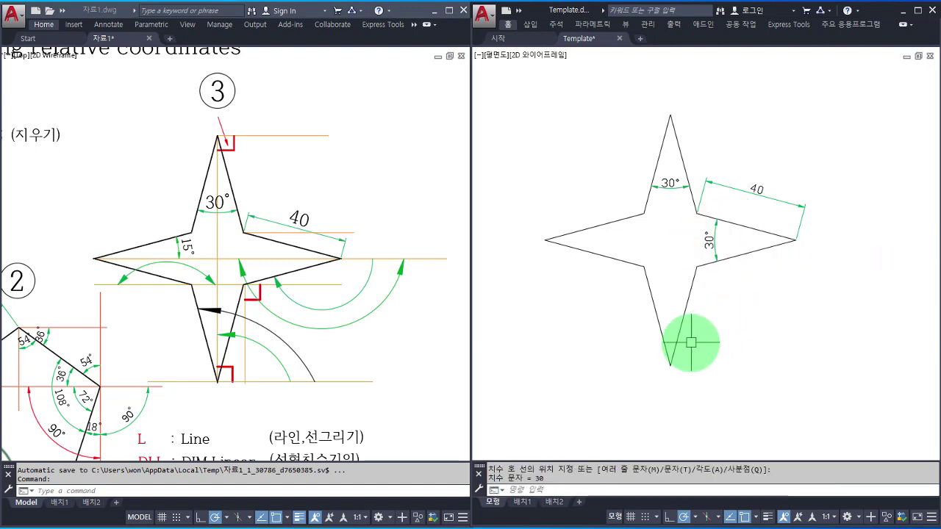
- Add angular dimensions inside the star's bottom point and left point, between the two edges of each
key(Return)
click(653, 309)
click(680, 313)
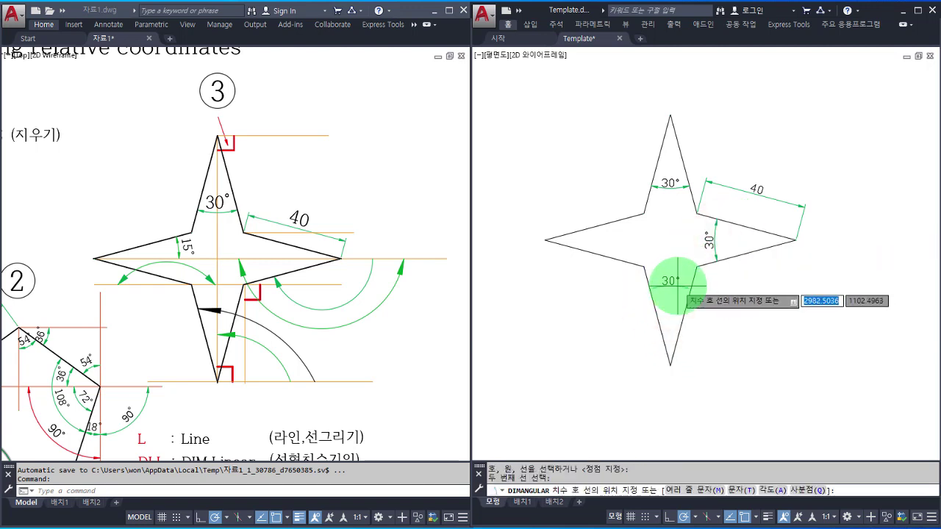
click(676, 285)
key(Return)
click(617, 259)
click(613, 221)
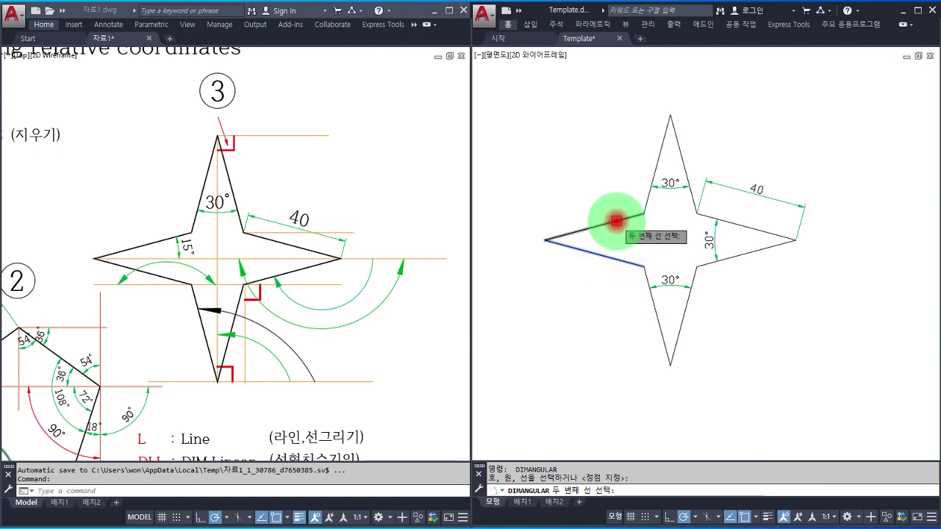
click(633, 233)
key(Return)
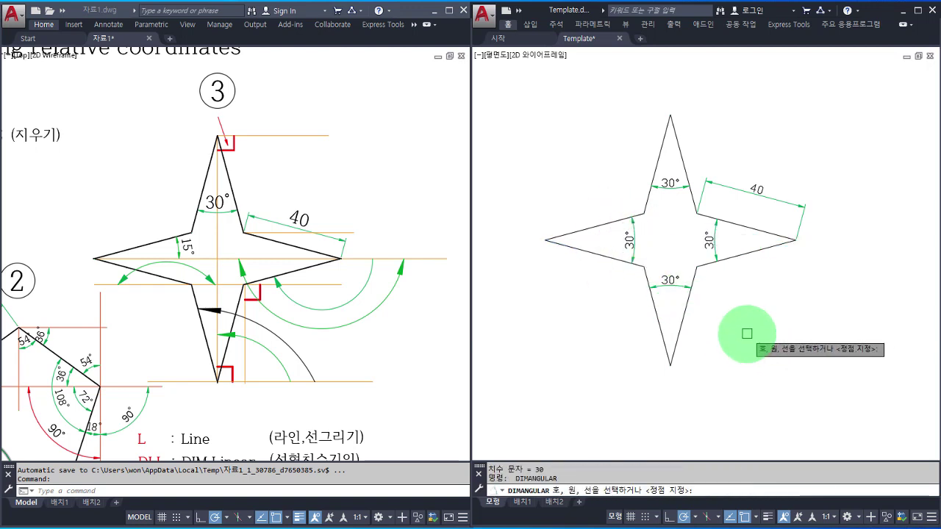
key(Escape)
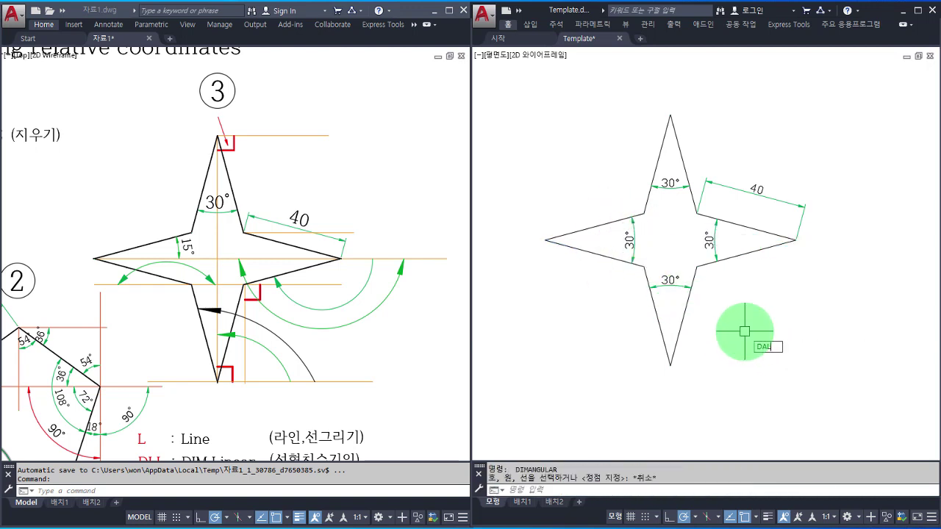
- Add an aligned dimension below the lower edge of the star's right point
text(DAL)
key(Return)
click(694, 266)
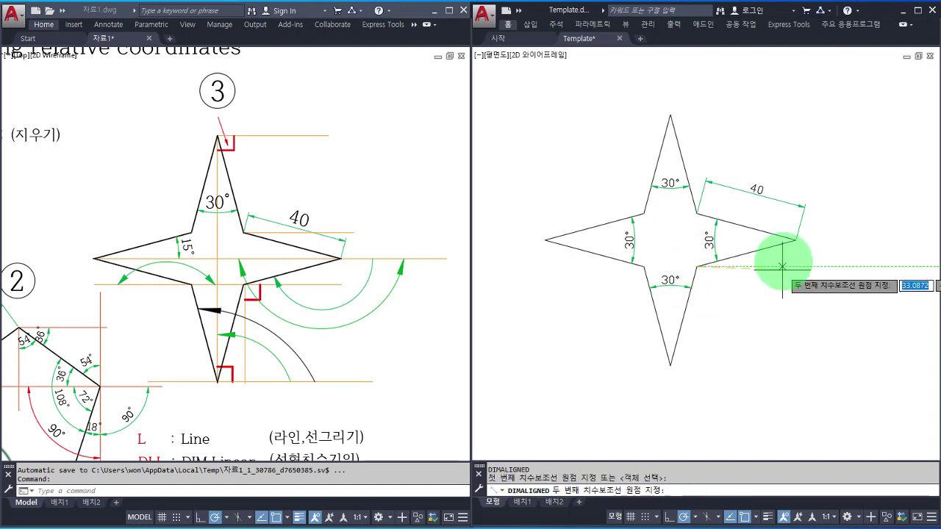
click(795, 240)
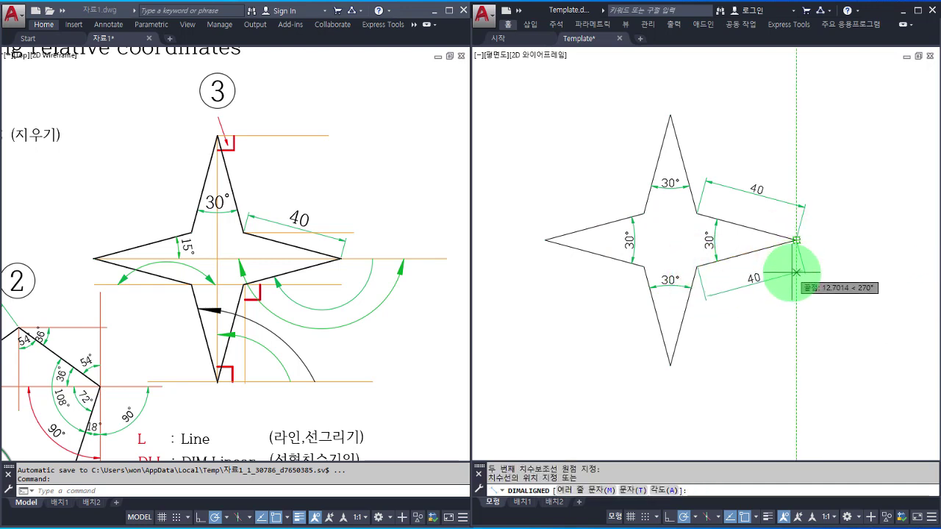
click(794, 273)
- Add aligned dimensions outside both the right and left edges of the star's bottom point
key(Return)
click(671, 364)
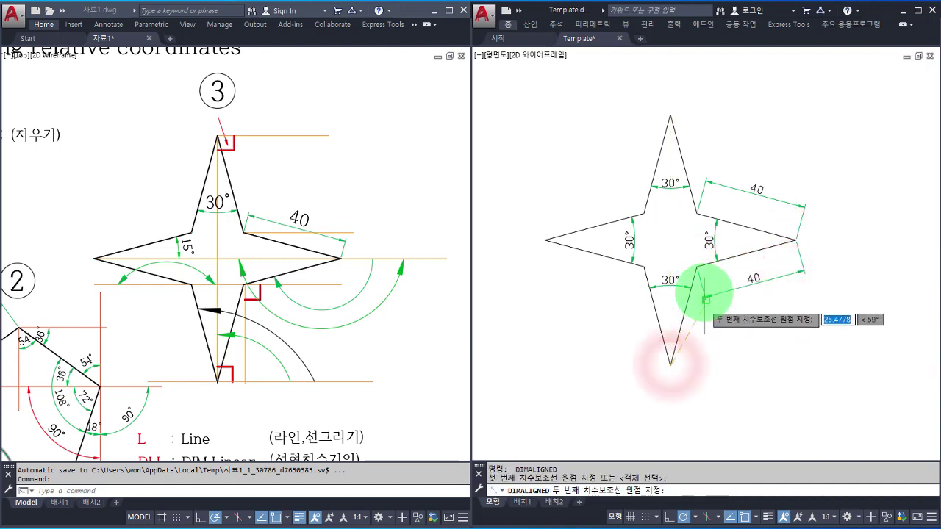
click(698, 268)
click(725, 298)
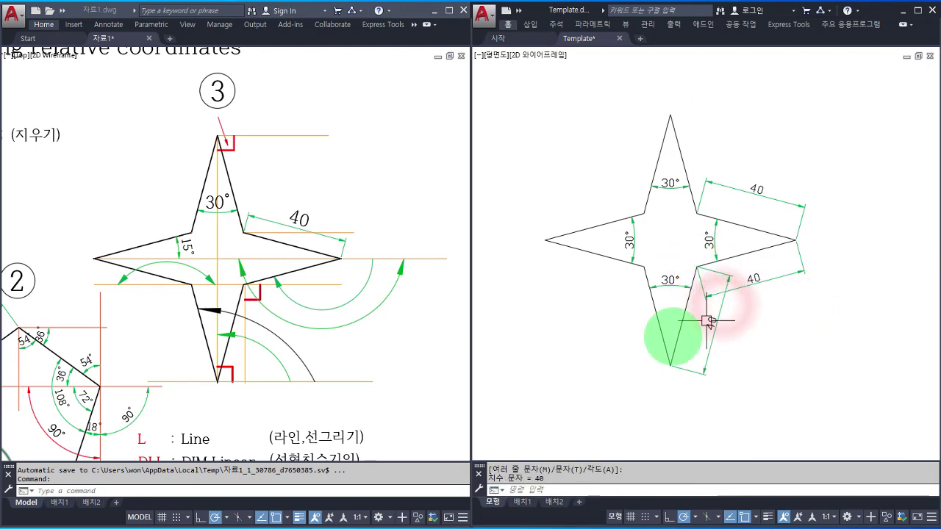
key(Return)
click(671, 363)
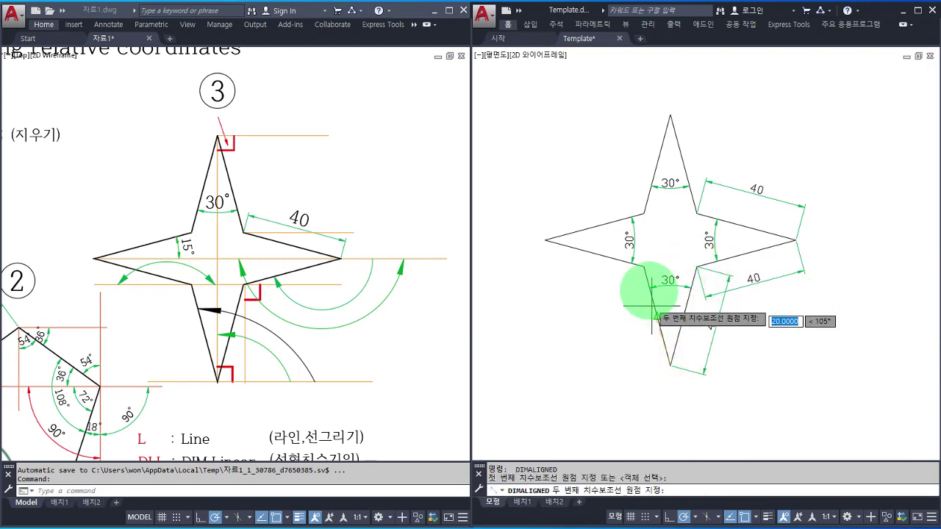
click(644, 266)
click(624, 301)
key(Return)
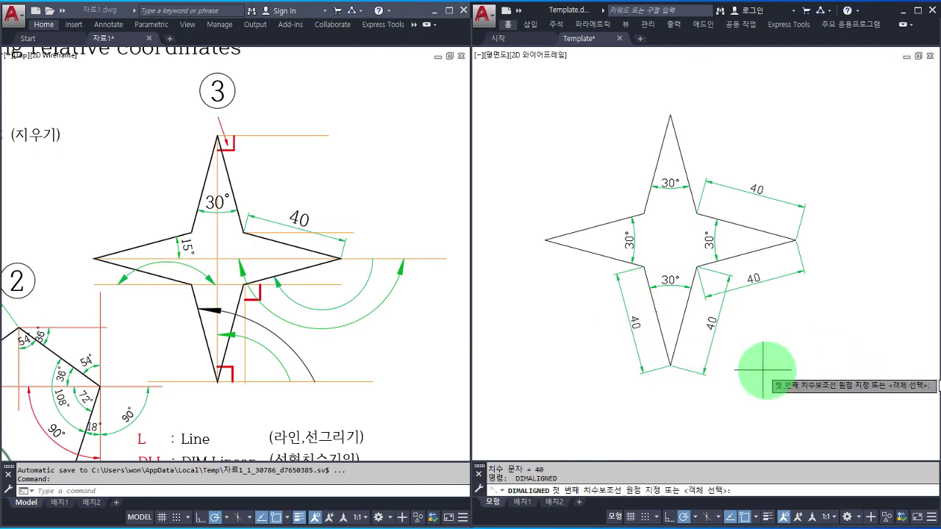